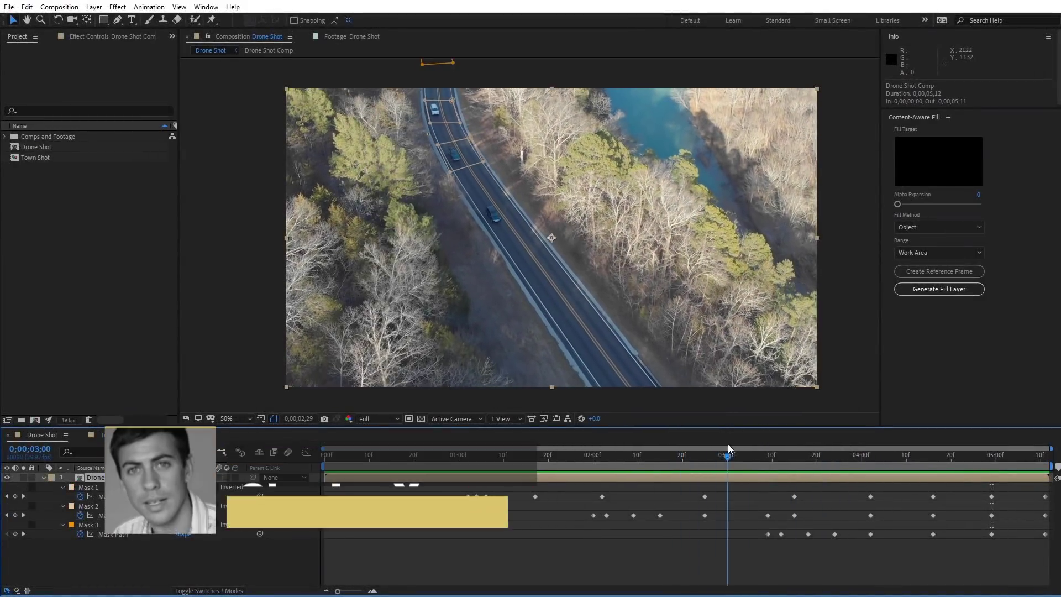
- Preview the drone road footage, open the Content-Aware Fill panel from Window, and select the footage layer
{"action": "left_click_drag", "start_coordinate": [821, 450], "coordinate": [975, 456]}
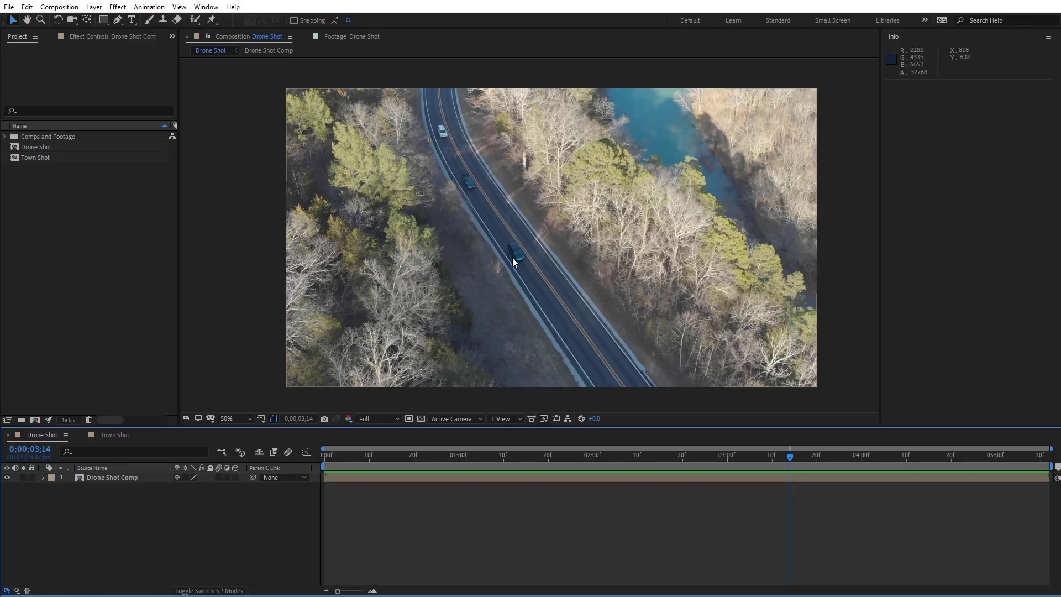
{"action": "mouse_move", "coordinate": [799, 459]}
{"action": "left_mouse_down"}
{"action": "mouse_move", "coordinate": [916, 459]}
{"action": "mouse_move", "coordinate": [794, 440]}
{"action": "mouse_move", "coordinate": [869, 441]}
{"action": "left_mouse_up"}
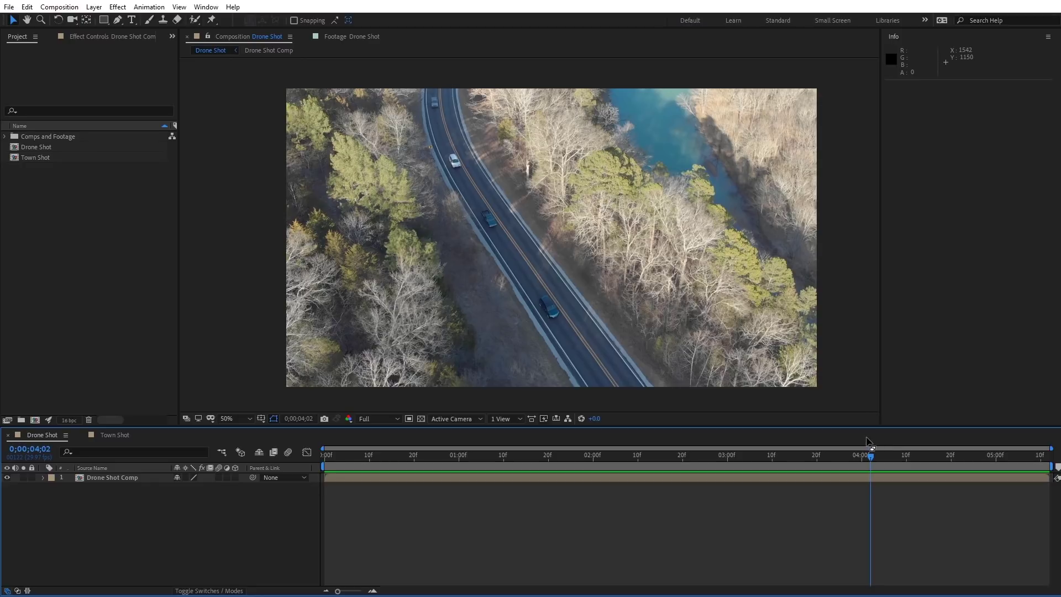
{"action": "left_click", "coordinate": [206, 8]}
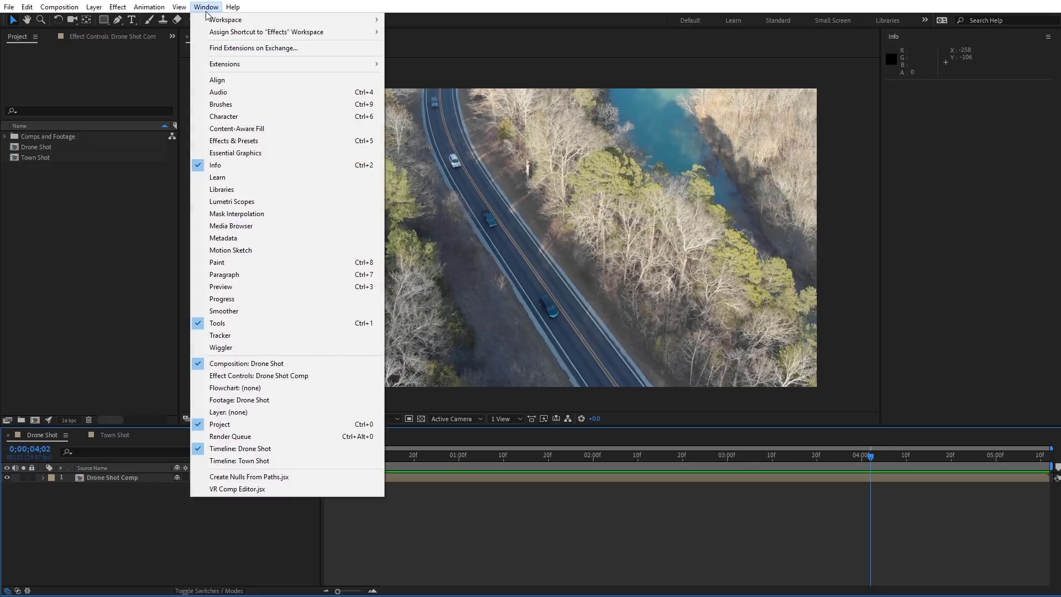
{"action": "left_click", "coordinate": [258, 129]}
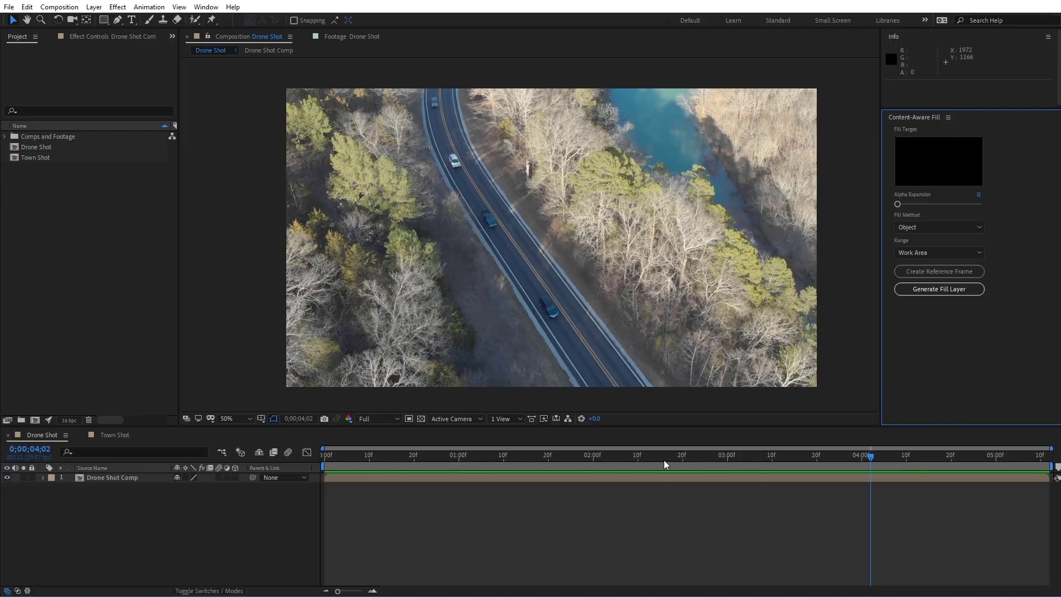
{"action": "left_click", "coordinate": [665, 474]}
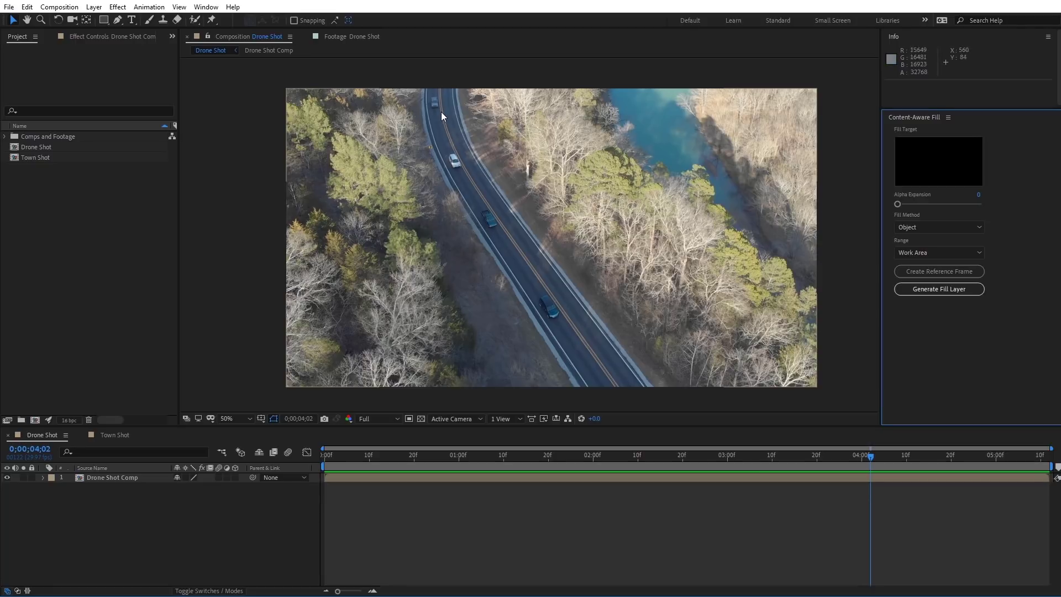
- Show the Drone Shot Comp layer's three mask paths and scrub around 4;17 to verify they track the cars
{"action": "left_click_drag", "start_coordinate": [556, 454], "coordinate": [792, 450]}
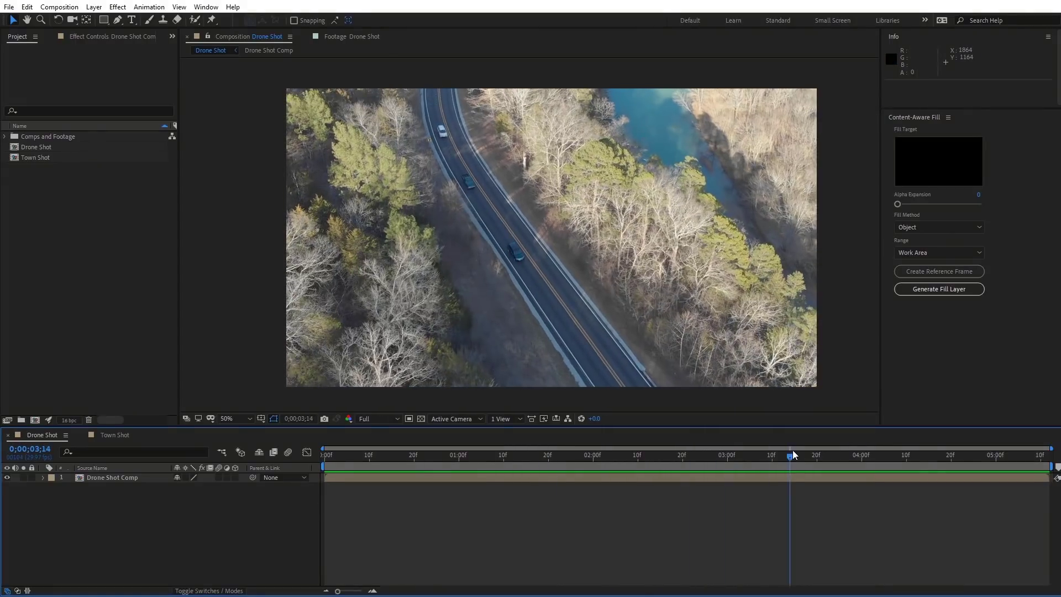
{"action": "left_click", "coordinate": [92, 479]}
{"action": "key", "text": "m"}
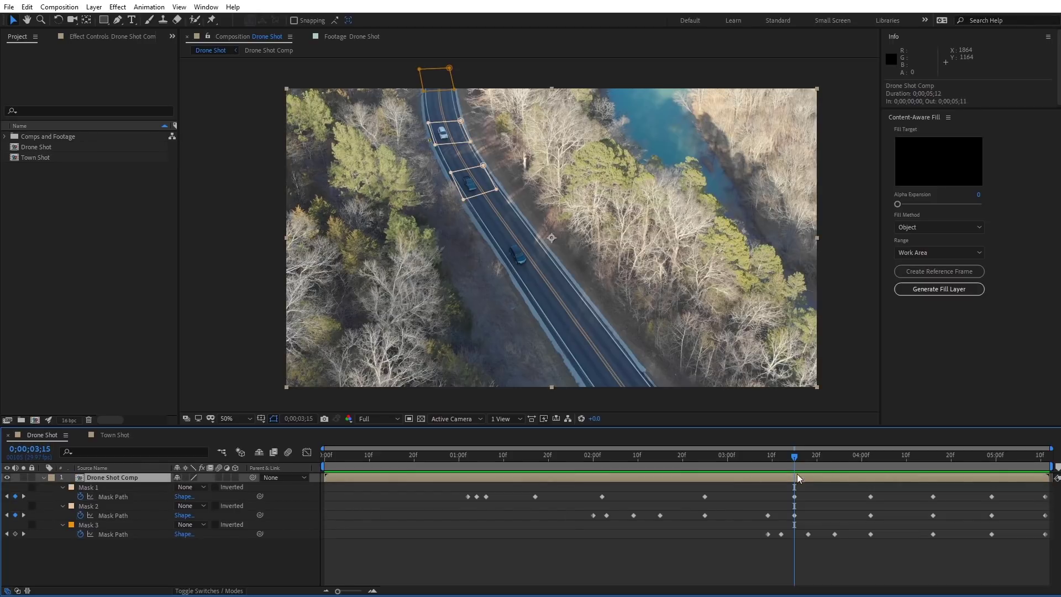
{"action": "mouse_move", "coordinate": [787, 455]}
{"action": "left_mouse_down"}
{"action": "mouse_move", "coordinate": [819, 476]}
{"action": "mouse_move", "coordinate": [981, 490]}
{"action": "left_mouse_up"}
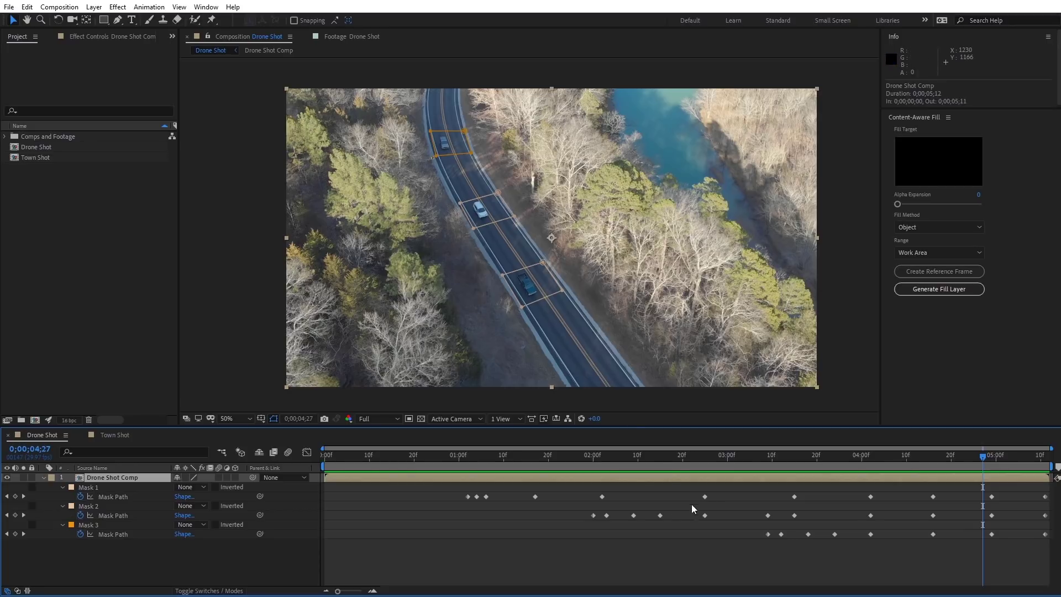
{"action": "mouse_move", "coordinate": [1024, 454]}
{"action": "left_mouse_down"}
{"action": "mouse_move", "coordinate": [539, 443]}
{"action": "mouse_move", "coordinate": [934, 468]}
{"action": "mouse_move", "coordinate": [960, 459]}
{"action": "left_mouse_up"}
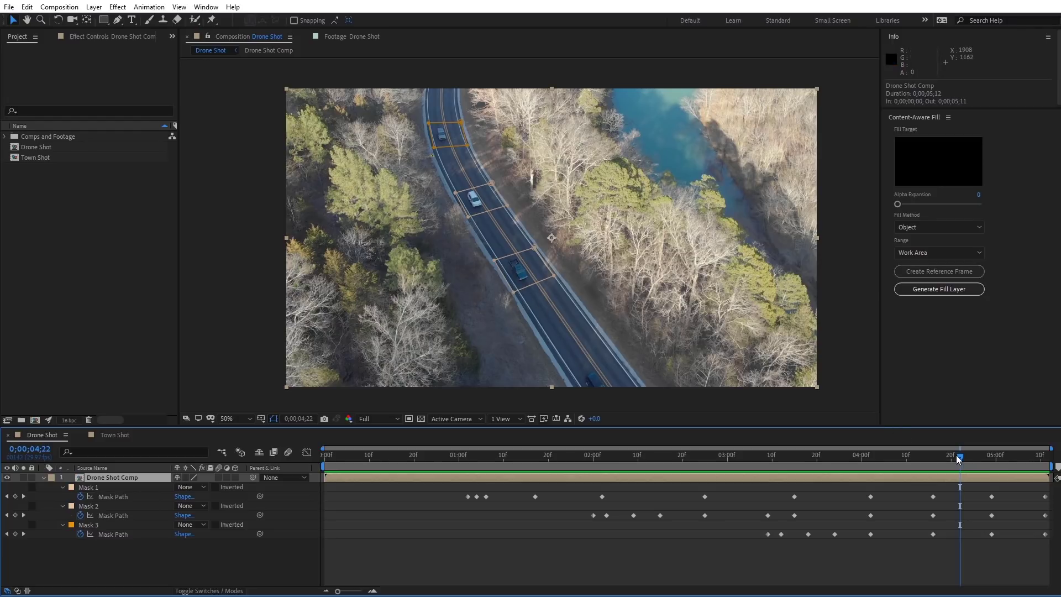
{"action": "mouse_move", "coordinate": [957, 455]}
{"action": "left_mouse_down"}
{"action": "mouse_move", "coordinate": [904, 453]}
{"action": "mouse_move", "coordinate": [992, 455]}
{"action": "mouse_move", "coordinate": [669, 450]}
{"action": "mouse_move", "coordinate": [970, 457]}
{"action": "left_mouse_up"}
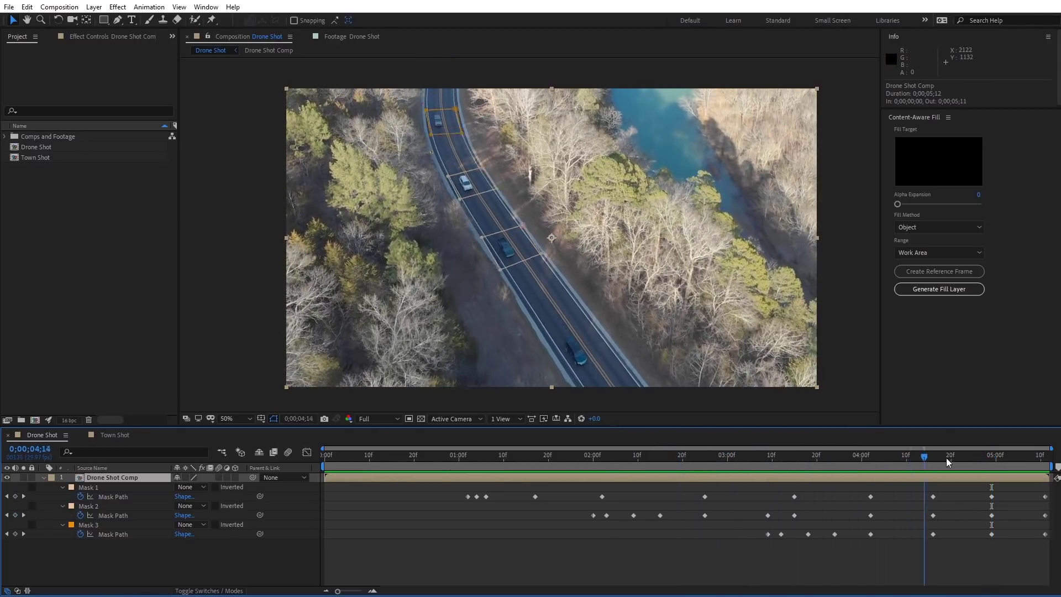
{"action": "left_click", "coordinate": [974, 456]}
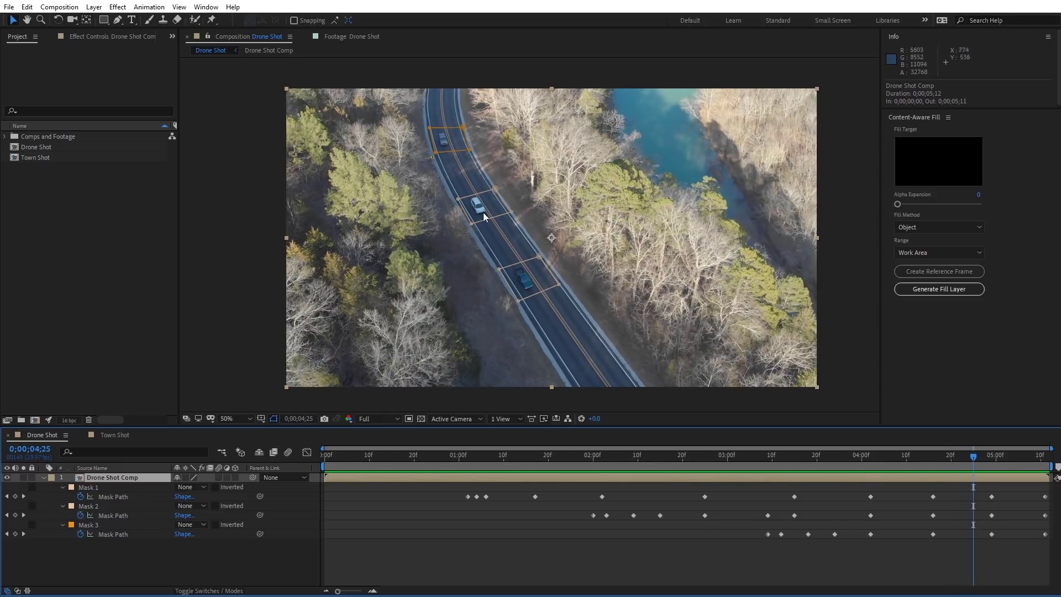
- Set Masks 1, 2 and 3 to Subtract and toggle the transparency grid to view the holes
{"action": "left_click", "coordinate": [205, 488]}
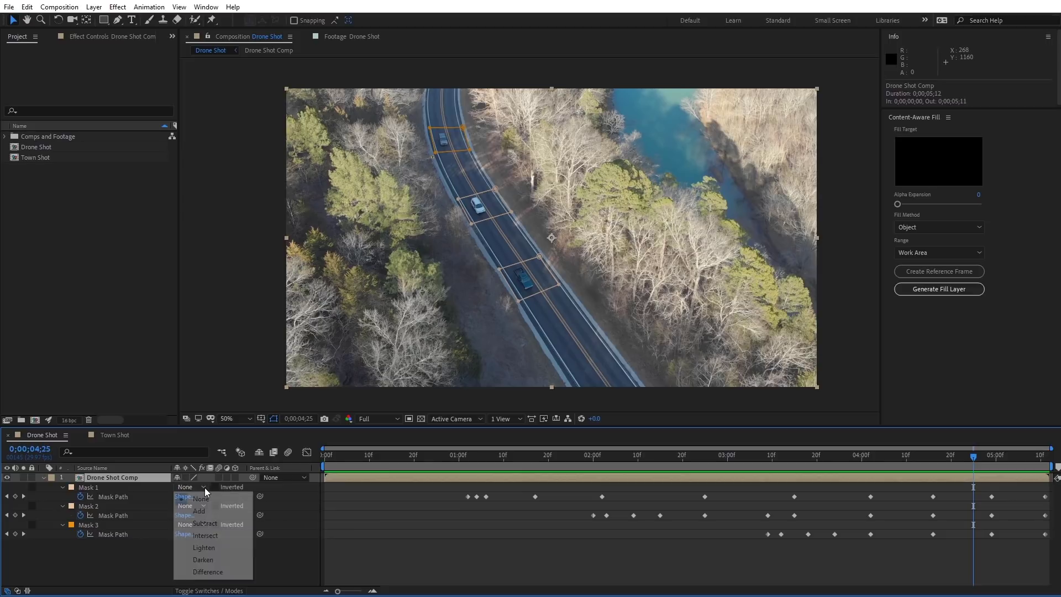
{"action": "left_click", "coordinate": [205, 522]}
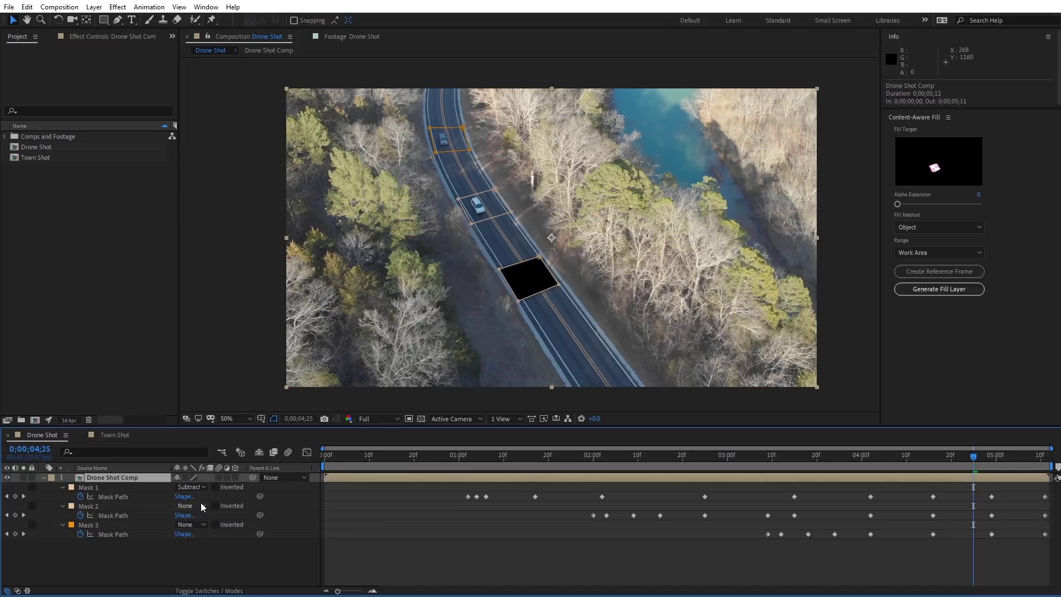
{"action": "left_click", "coordinate": [201, 505]}
{"action": "left_click", "coordinate": [215, 542]}
{"action": "left_click", "coordinate": [202, 525]}
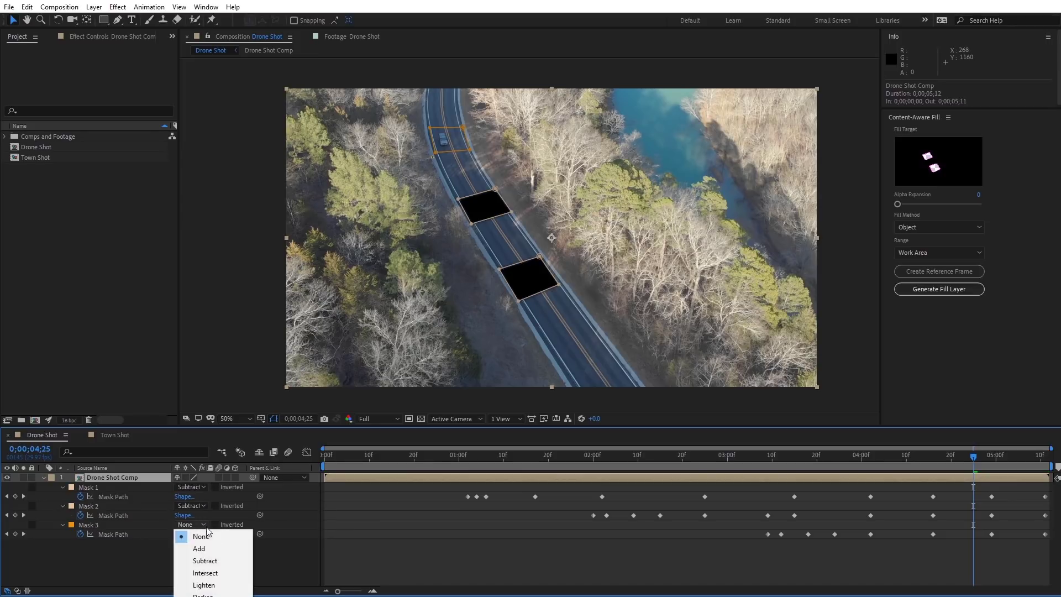
{"action": "left_click", "coordinate": [219, 560]}
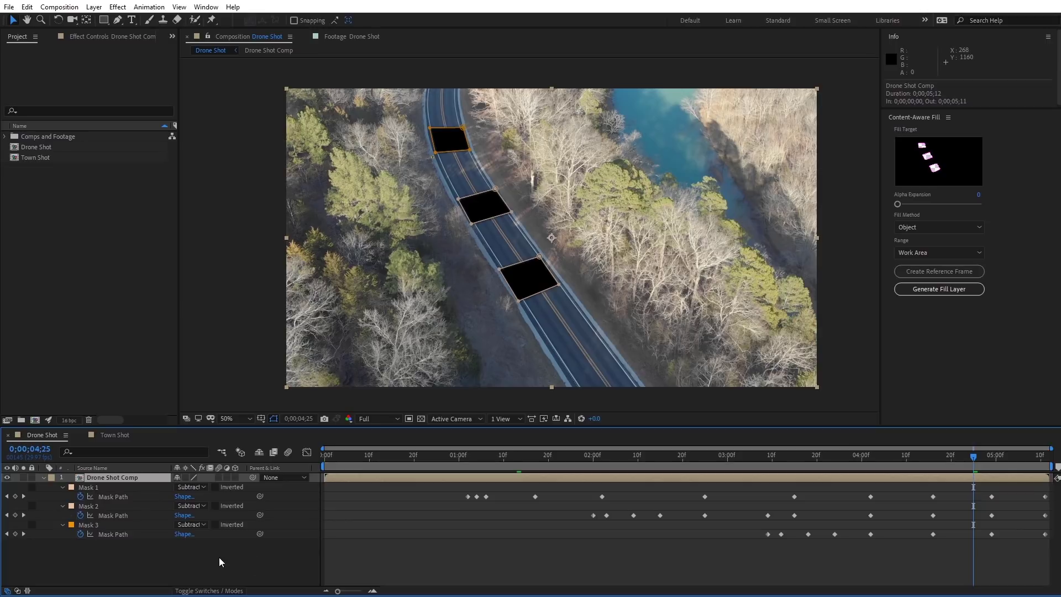
{"action": "left_click", "coordinate": [421, 419]}
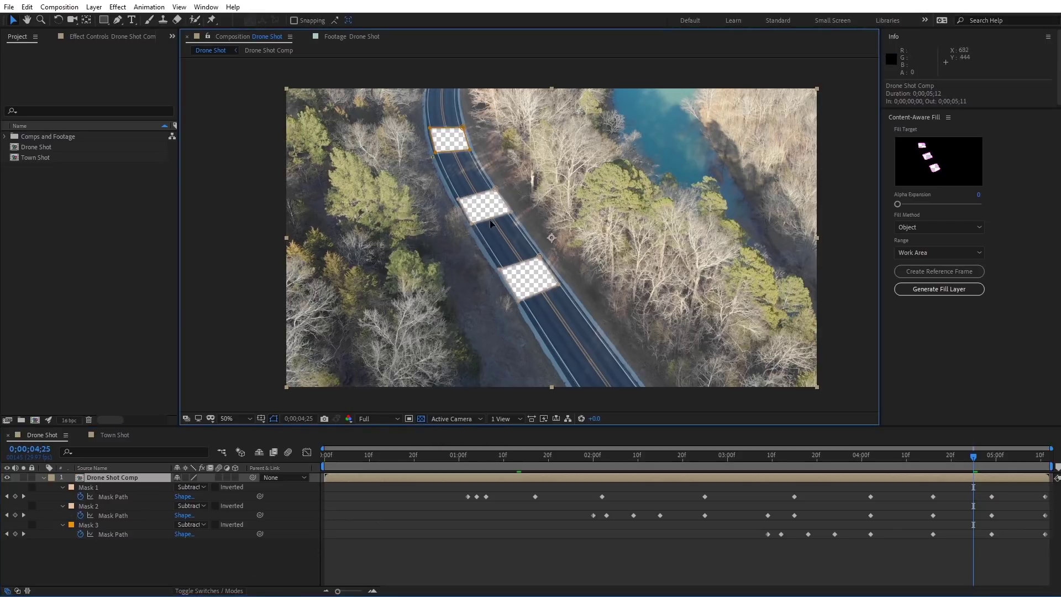
{"action": "left_click", "coordinate": [421, 419]}
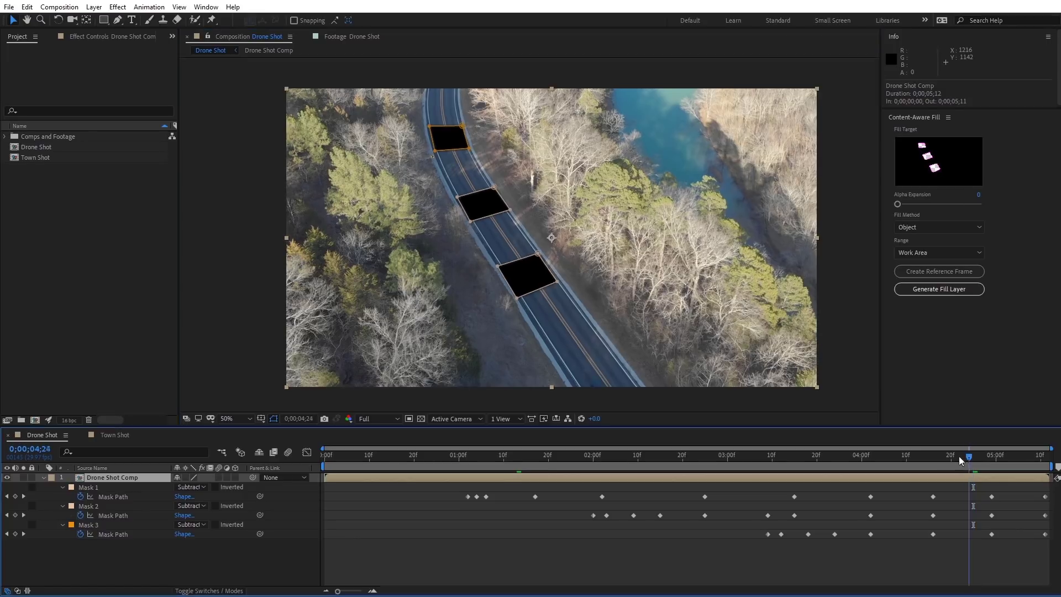
{"action": "left_click_drag", "start_coordinate": [959, 455], "coordinate": [891, 460]}
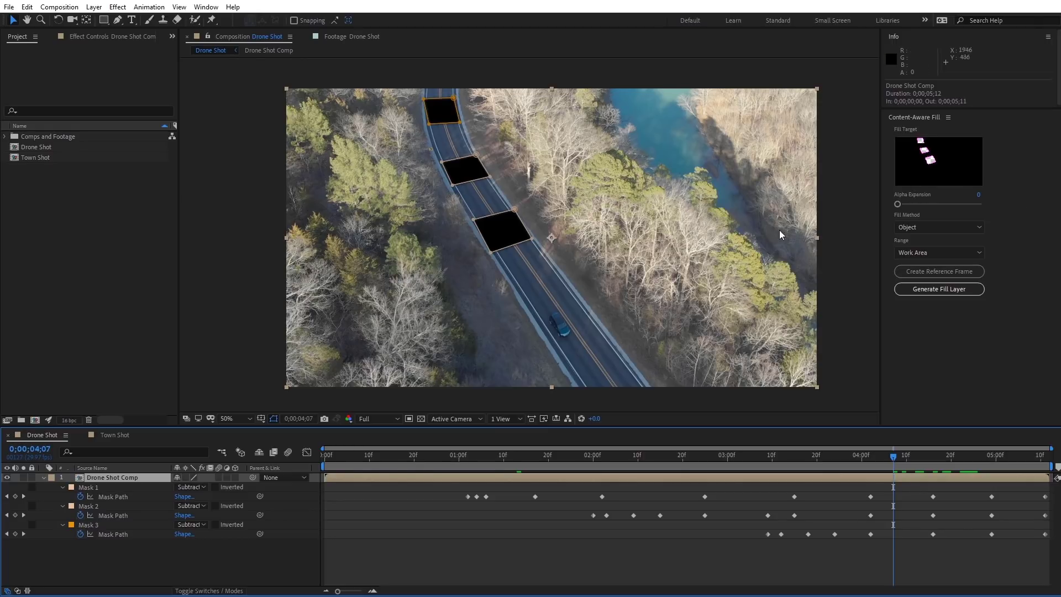
{"action": "left_click_drag", "start_coordinate": [898, 204], "coordinate": [938, 205]}
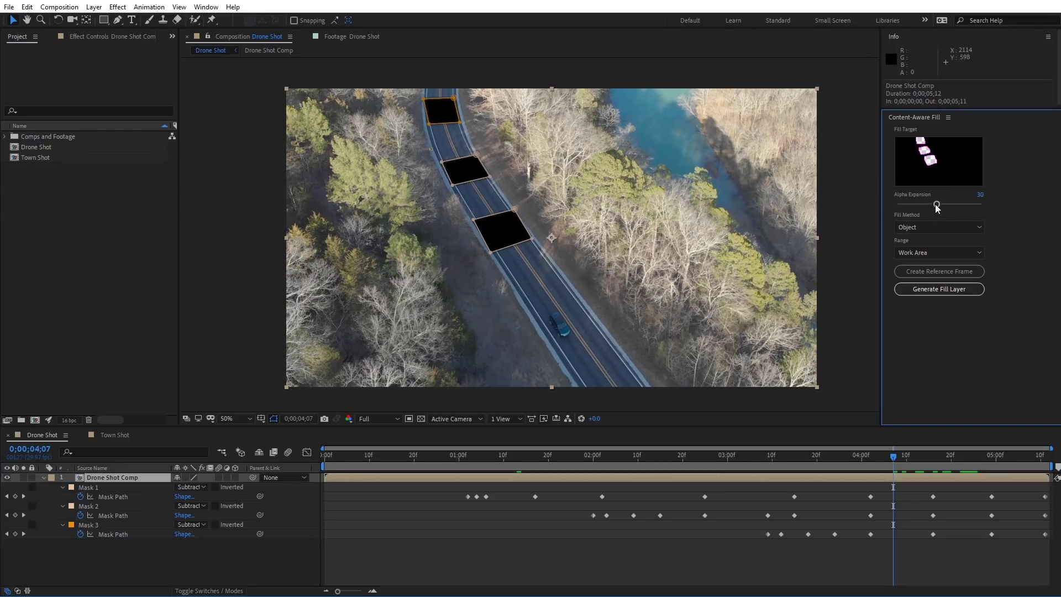
{"action": "left_click_drag", "start_coordinate": [956, 204], "coordinate": [933, 205]}
{"action": "left_click", "coordinate": [943, 227]}
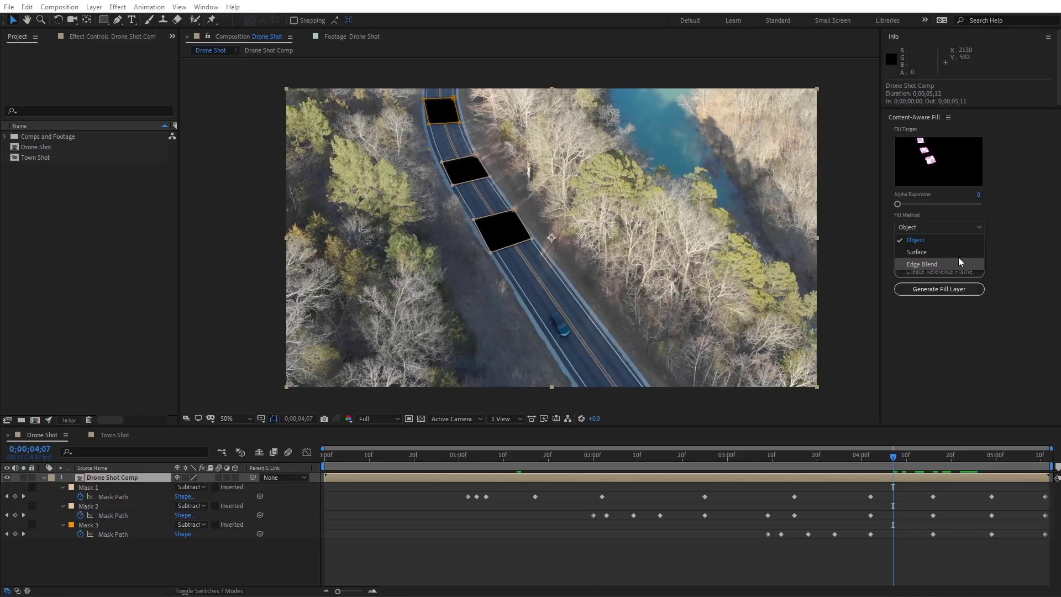
{"action": "left_click", "coordinate": [996, 234]}
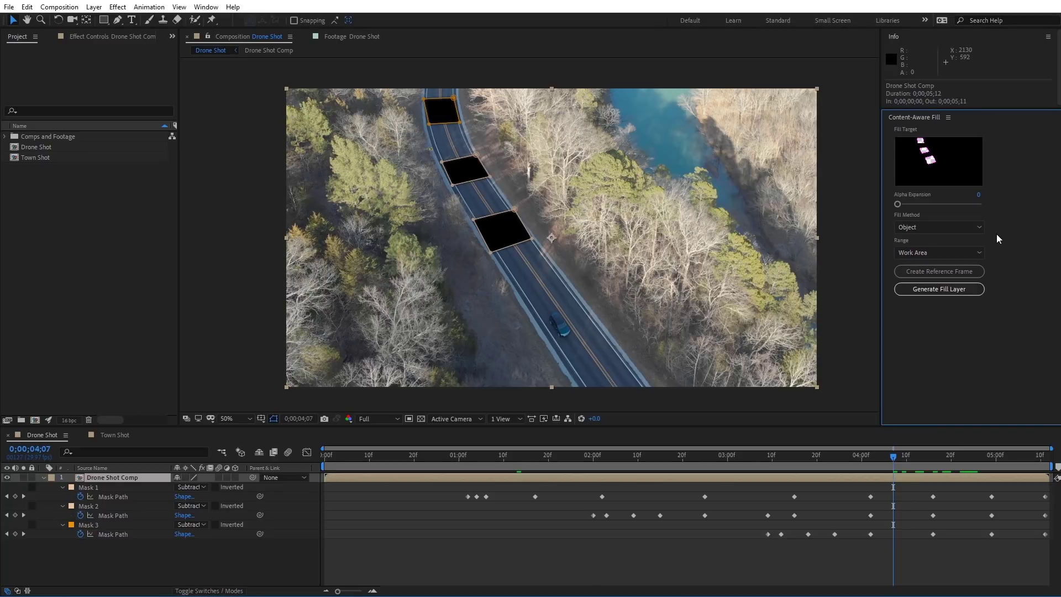
{"action": "left_click", "coordinate": [939, 253]}
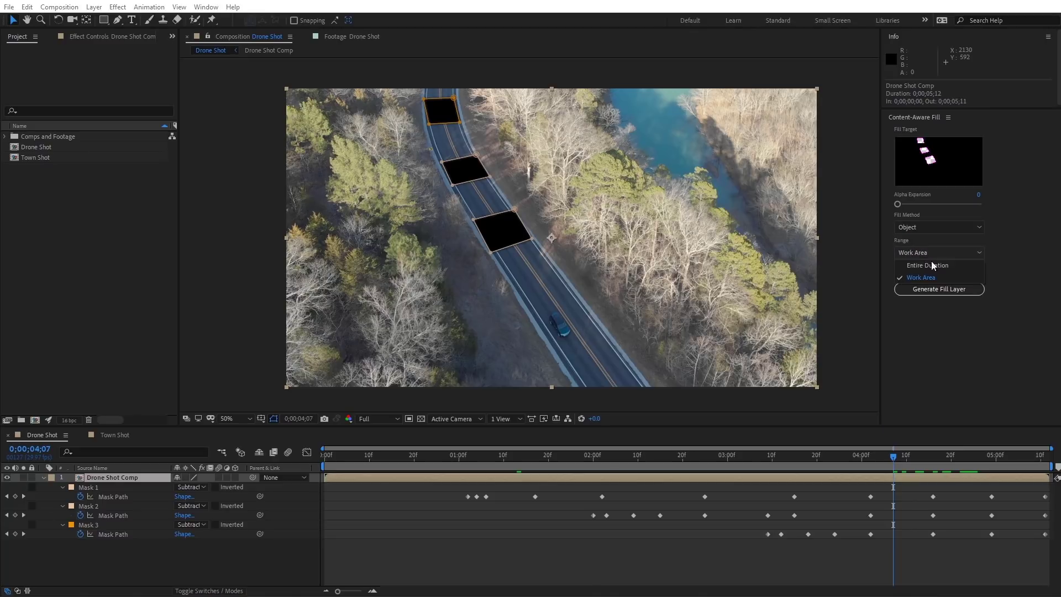
{"action": "left_click", "coordinate": [1007, 255]}
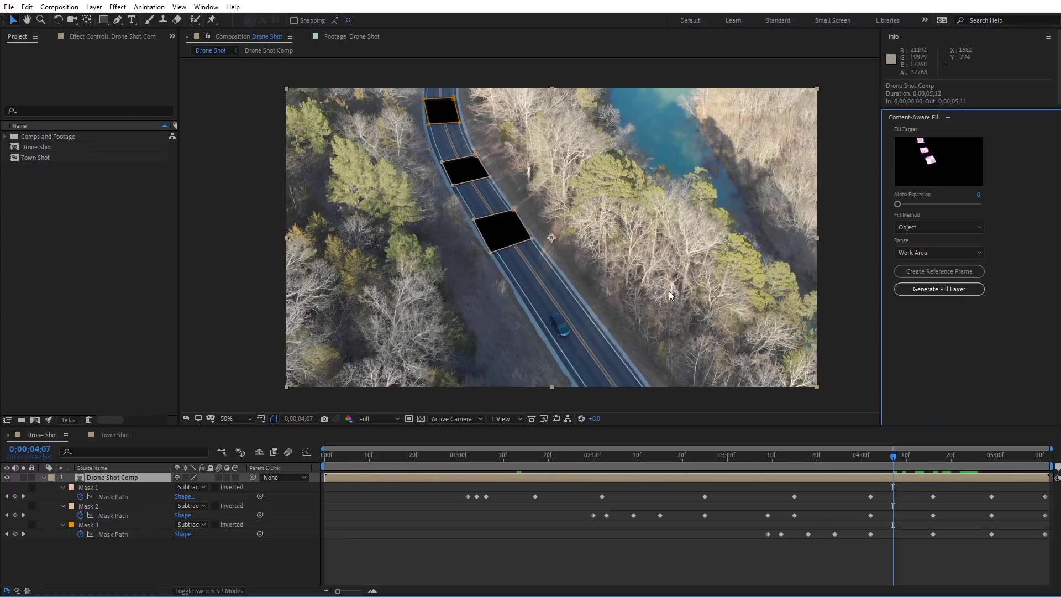
- Run Generate Fill Layer in the Content-Aware Fill panel to fill the three car holes
{"action": "left_click", "coordinate": [957, 293]}
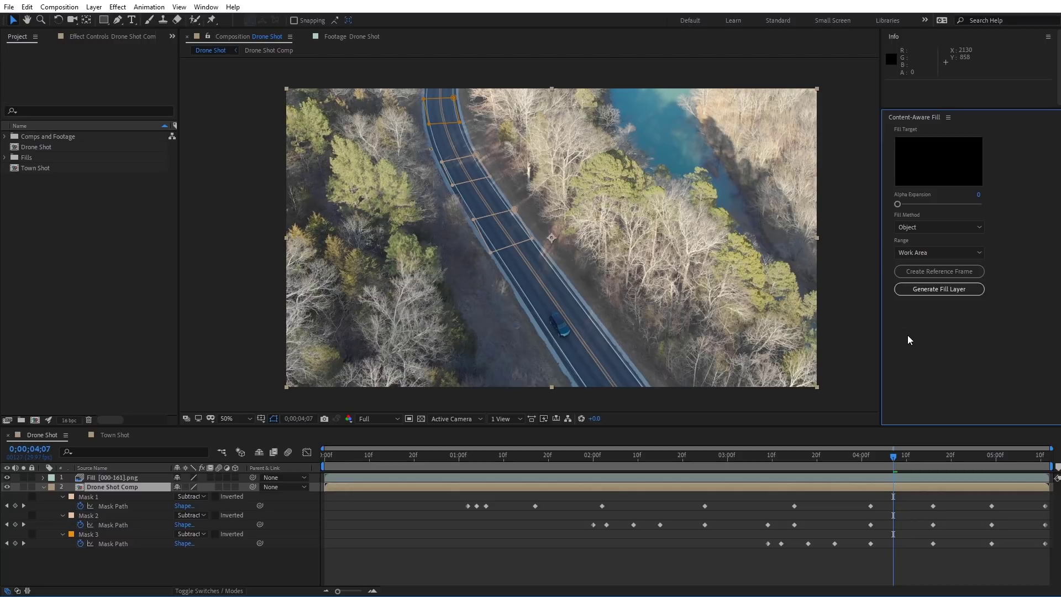
{"action": "left_click", "coordinate": [894, 457]}
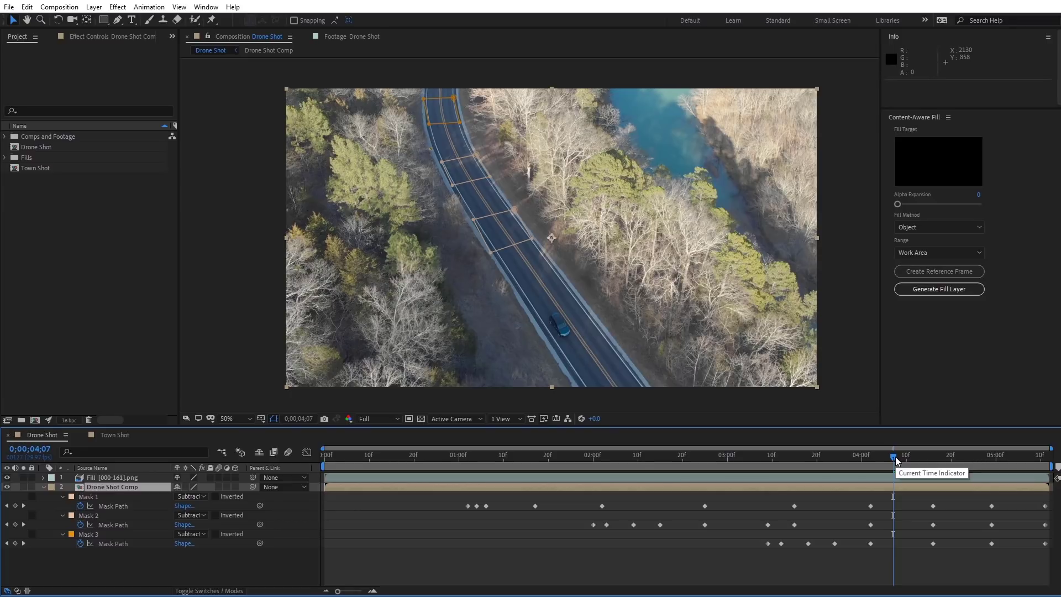
{"action": "key", "text": "space"}
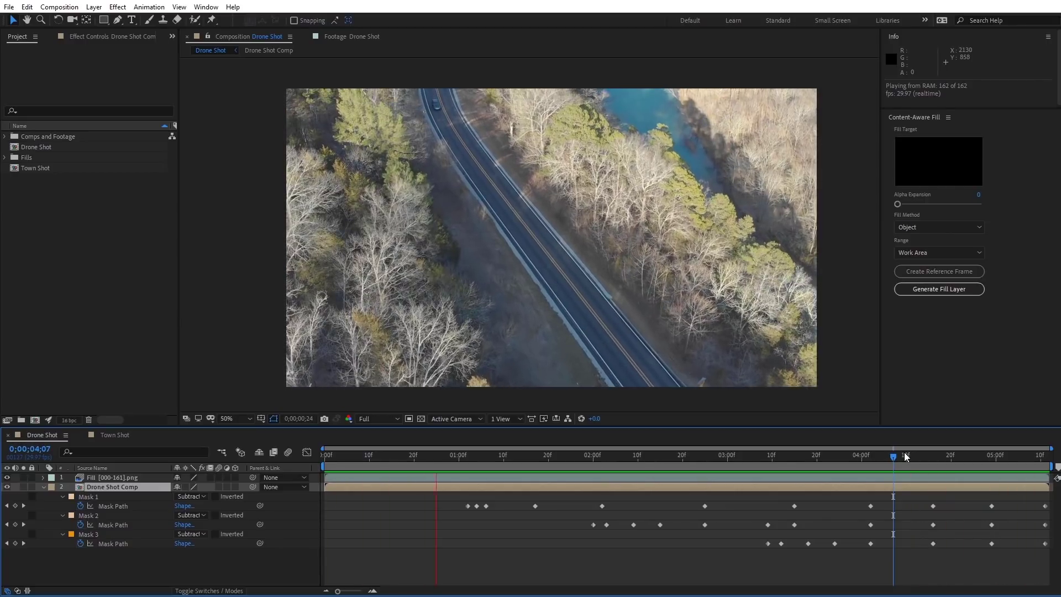
{"action": "mouse_move", "coordinate": [893, 456]}
{"action": "left_mouse_down"}
{"action": "mouse_move", "coordinate": [781, 456]}
{"action": "mouse_move", "coordinate": [933, 457]}
{"action": "left_mouse_up"}
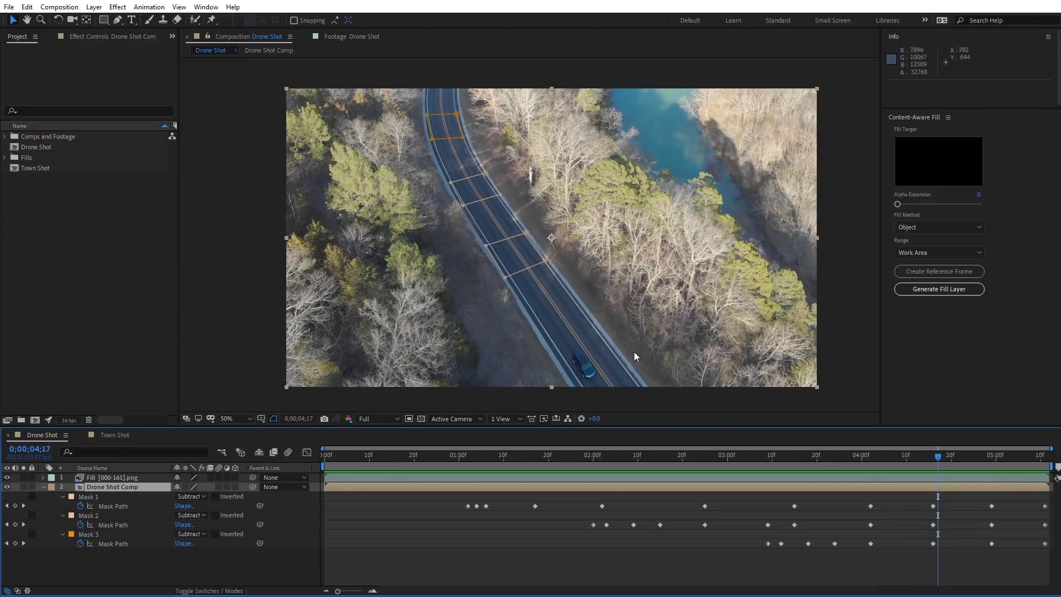
{"action": "mouse_move", "coordinate": [937, 456]}
{"action": "left_mouse_down"}
{"action": "mouse_move", "coordinate": [531, 459]}
{"action": "mouse_move", "coordinate": [955, 456]}
{"action": "left_mouse_up"}
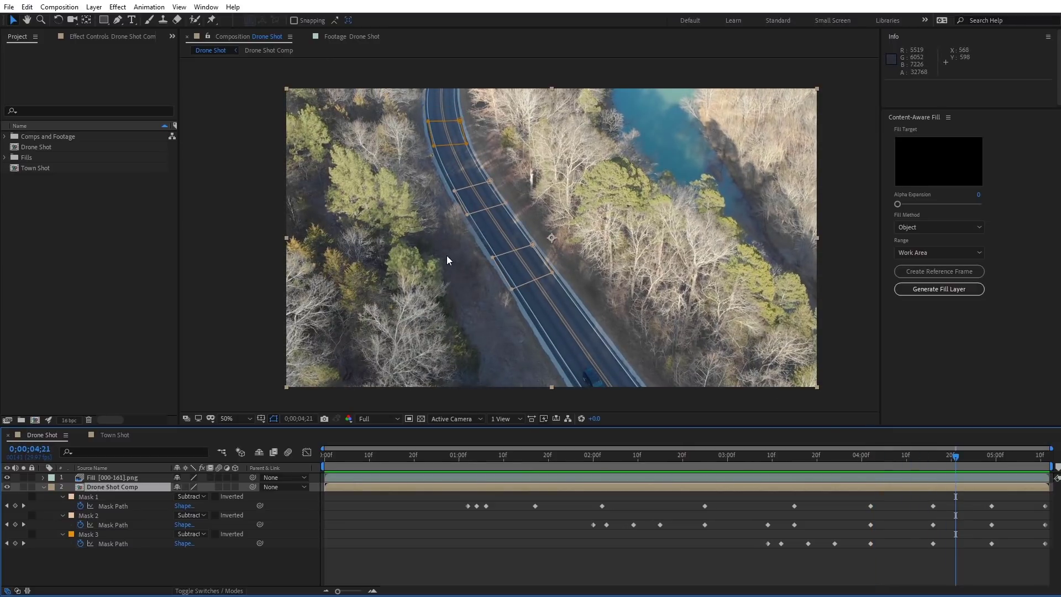
{"action": "key", "text": "ctrl+shift+a"}
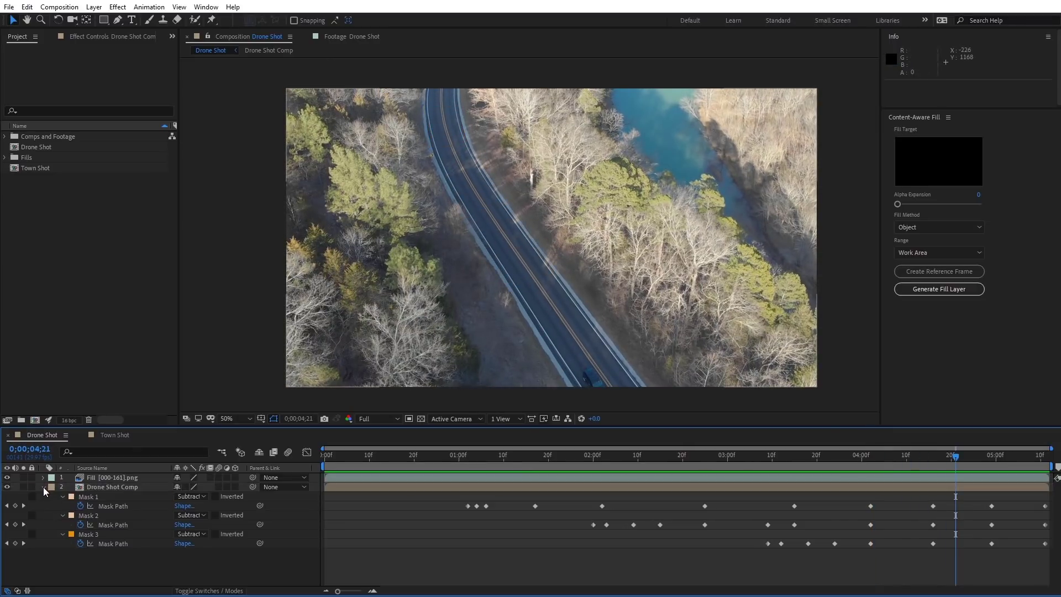
- Solo the Fill layer and scrub the clip to inspect the road patches, then unsolo it
{"action": "left_click", "coordinate": [43, 487]}
{"action": "left_click", "coordinate": [99, 479]}
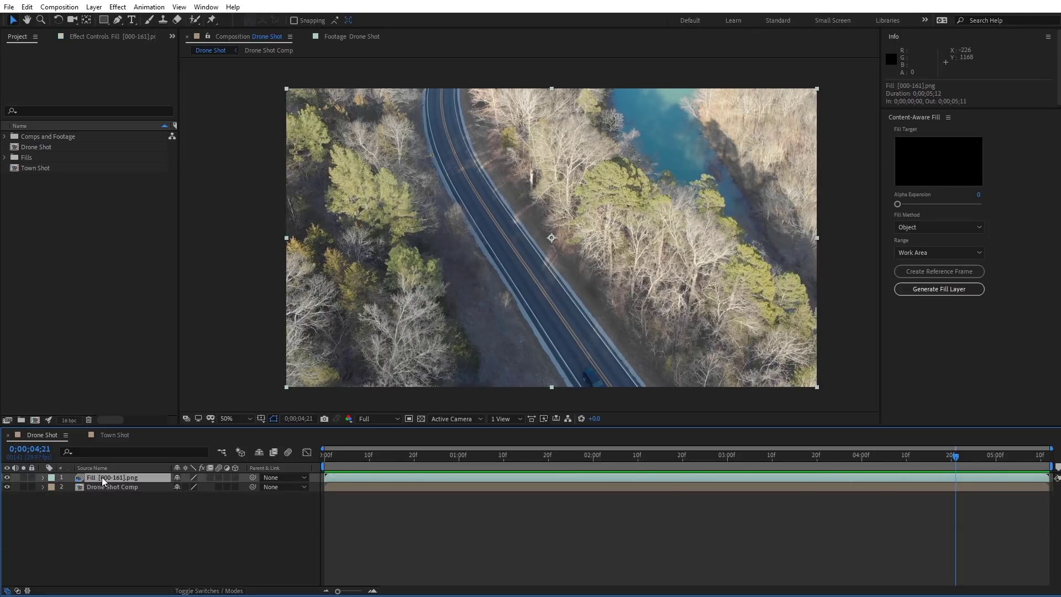
{"action": "left_click", "coordinate": [8, 478]}
{"action": "left_click", "coordinate": [7, 478]}
{"action": "left_click", "coordinate": [24, 478]}
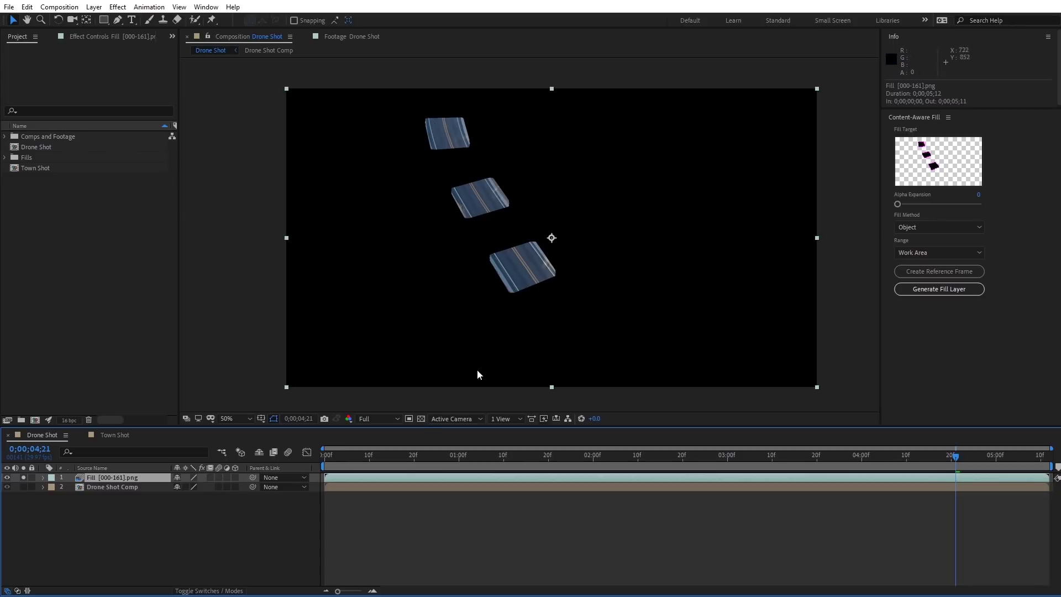
{"action": "mouse_move", "coordinate": [959, 468]}
{"action": "left_mouse_down"}
{"action": "mouse_move", "coordinate": [542, 458]}
{"action": "mouse_move", "coordinate": [959, 464]}
{"action": "left_mouse_up"}
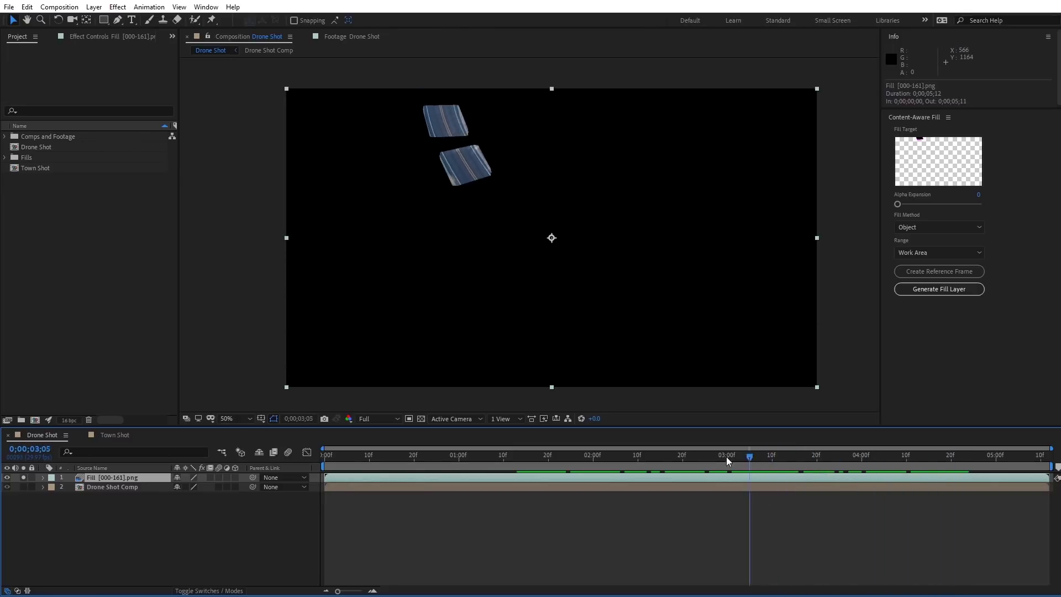
{"action": "mouse_move", "coordinate": [960, 464]}
{"action": "left_mouse_down"}
{"action": "mouse_move", "coordinate": [681, 447]}
{"action": "mouse_move", "coordinate": [959, 454]}
{"action": "left_mouse_up"}
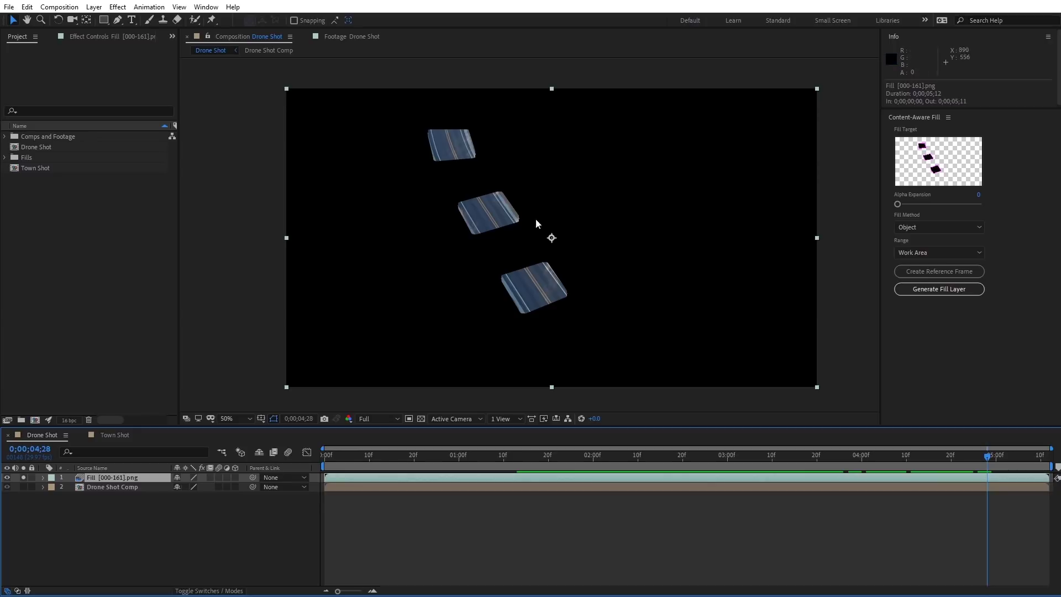
{"action": "left_click_drag", "start_coordinate": [987, 459], "coordinate": [593, 456]}
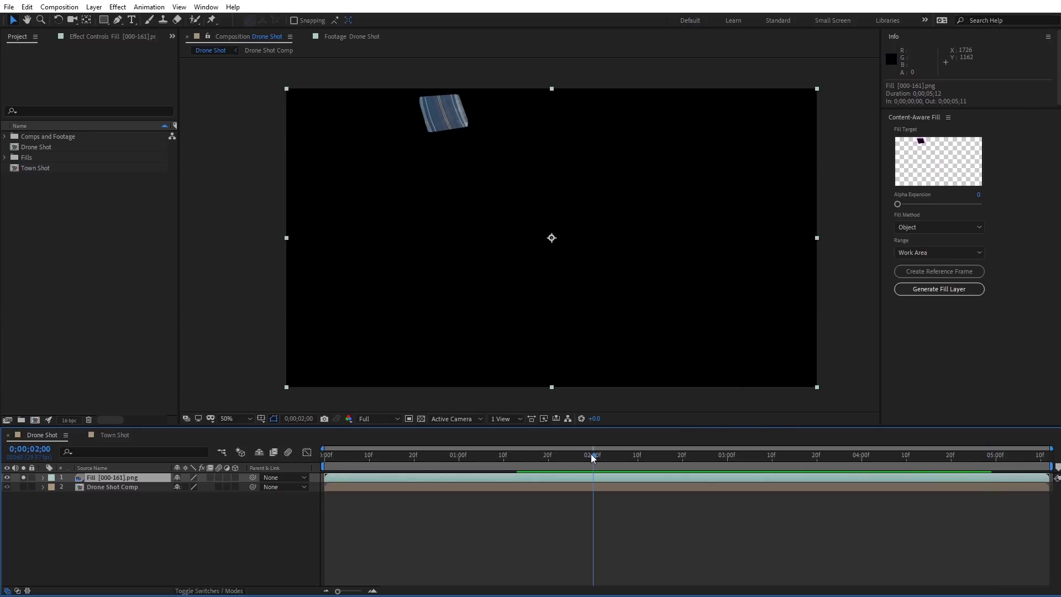
{"action": "left_click", "coordinate": [23, 478]}
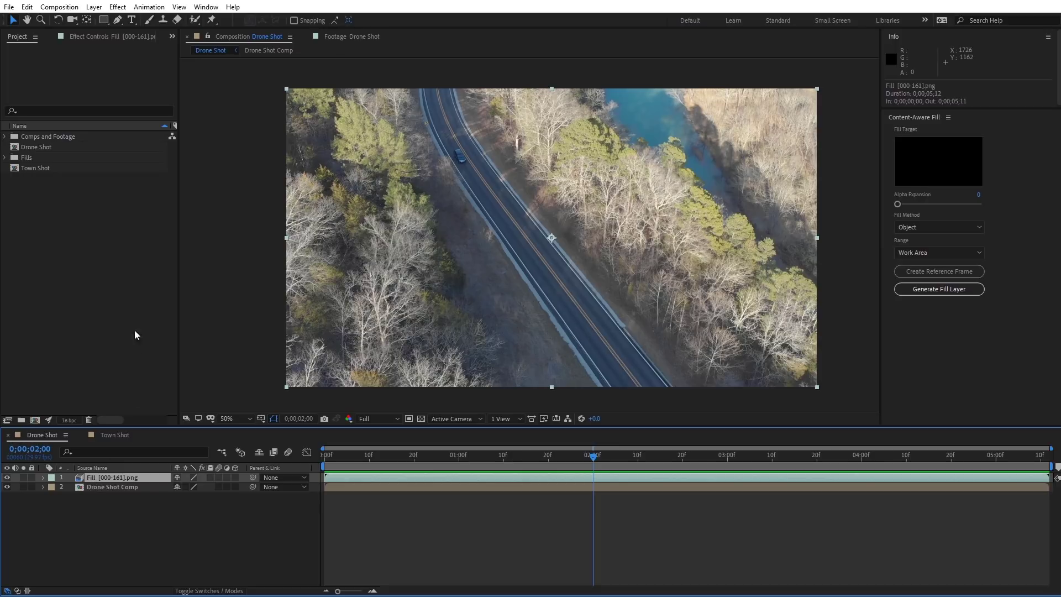
- Expand Fills > Drone Shot > 000003 and select the Fill [000-161].png sequence
{"action": "left_click", "coordinate": [5, 157]}
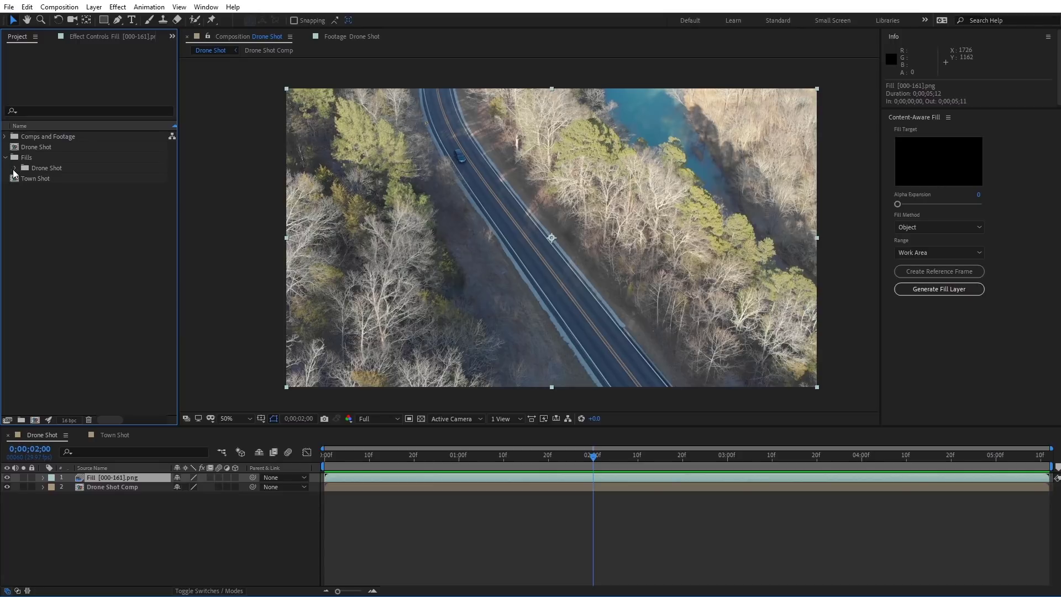
{"action": "left_click", "coordinate": [15, 168]}
{"action": "left_click", "coordinate": [24, 178]}
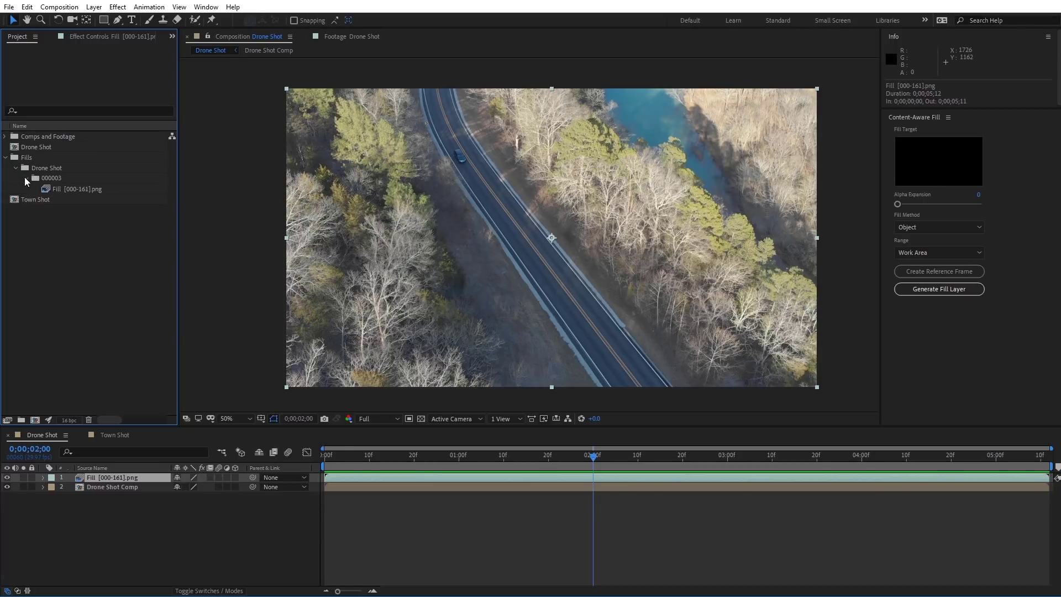
{"action": "left_click", "coordinate": [63, 187]}
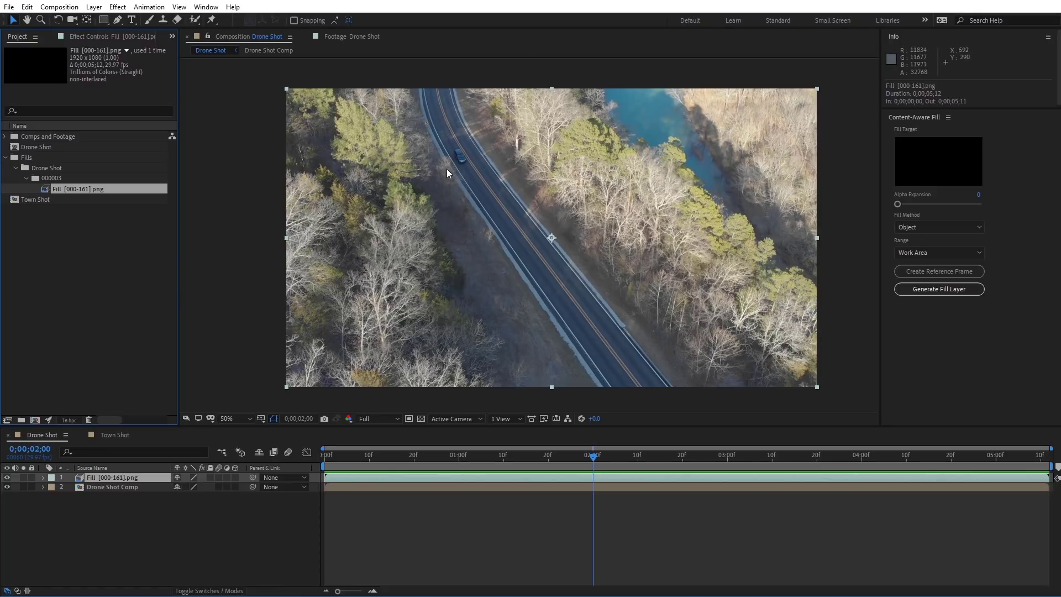
- Open the Fill Method dropdown to review the available fill options
{"action": "left_click", "coordinate": [921, 230]}
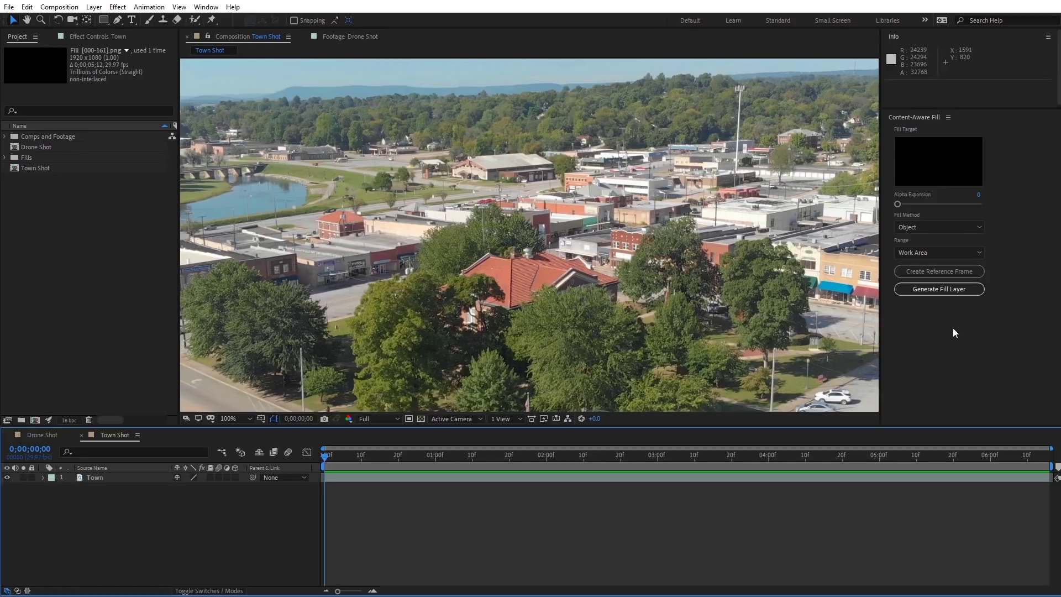
- Move the town footage to frame 0;00;04;19 and try Create Reference Frame
{"action": "mouse_move", "coordinate": [328, 457]}
{"action": "left_mouse_down"}
{"action": "mouse_move", "coordinate": [704, 462]}
{"action": "mouse_move", "coordinate": [794, 459]}
{"action": "mouse_move", "coordinate": [702, 449]}
{"action": "mouse_move", "coordinate": [834, 446]}
{"action": "left_mouse_up"}
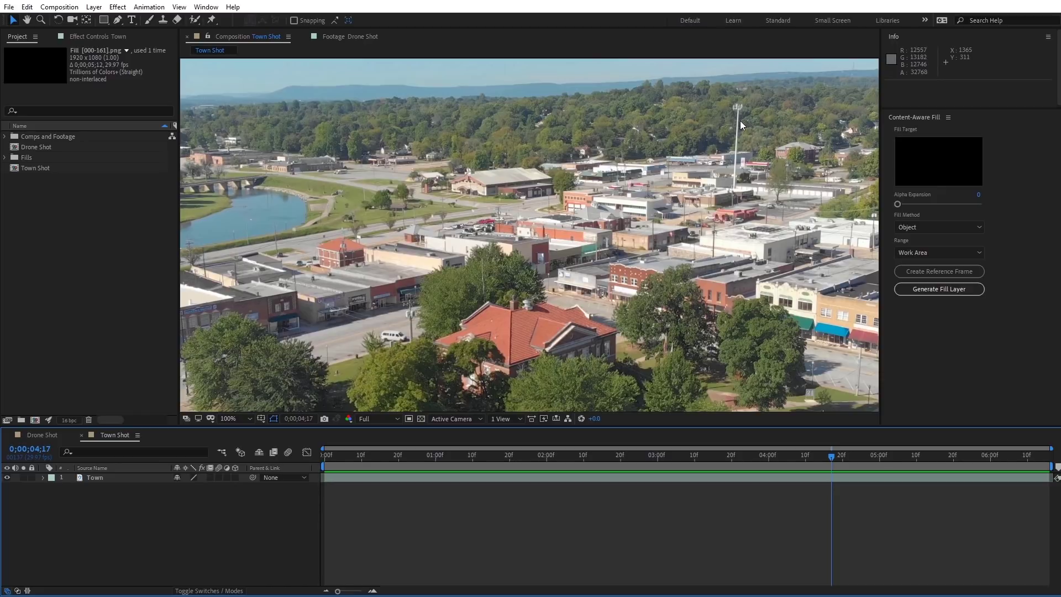
{"action": "key", "text": "Page_Down"}
{"action": "key", "text": "Page_Down"}
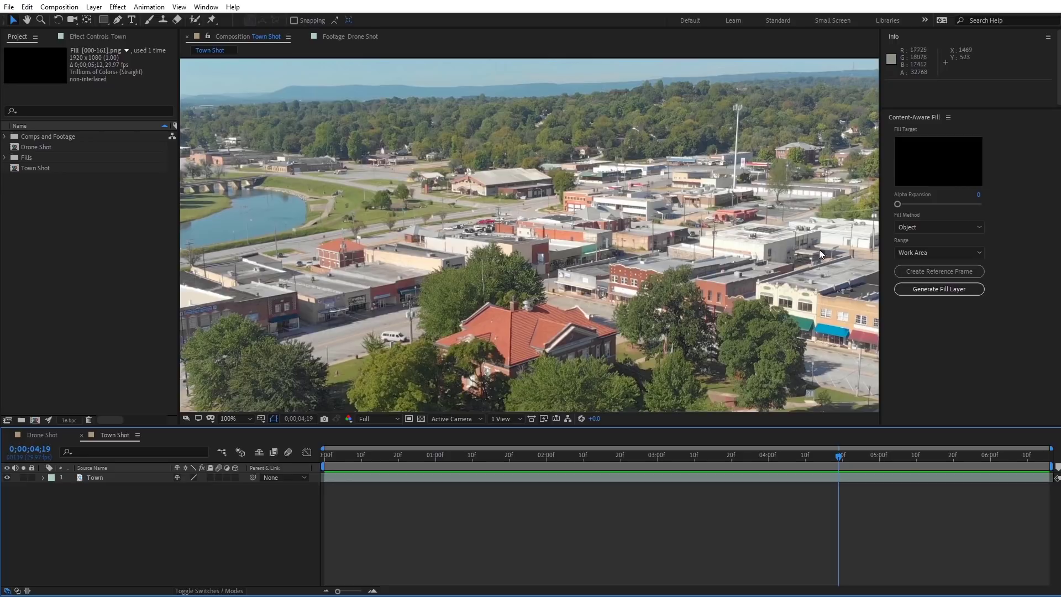
{"action": "left_click", "coordinate": [934, 276]}
- Reveal the Town layer's cell tower mask, zoom in on the tower, and scrub to check it
{"action": "left_click", "coordinate": [94, 477]}
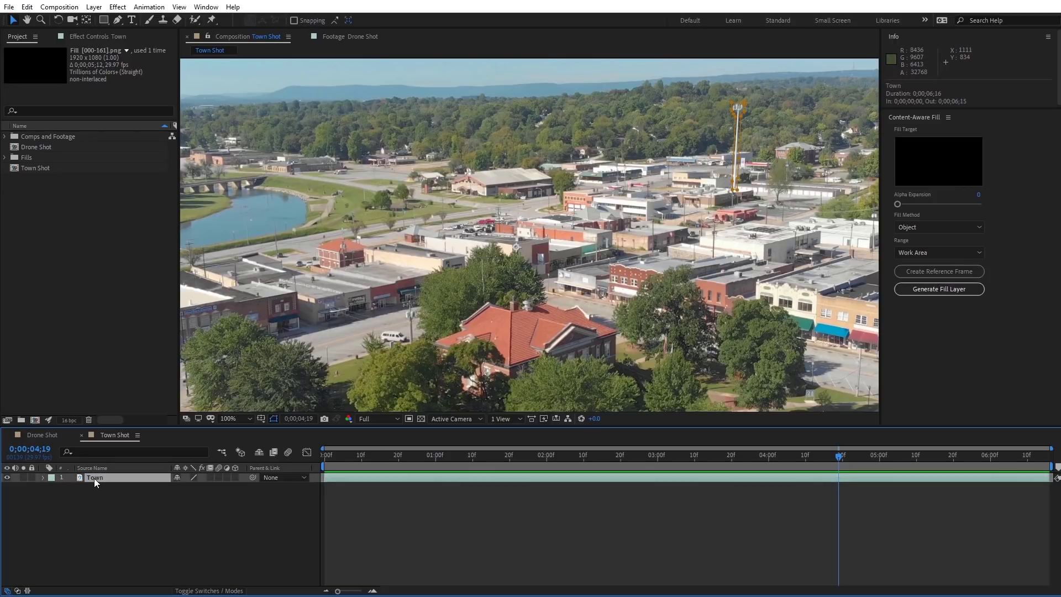
{"action": "key", "text": "m"}
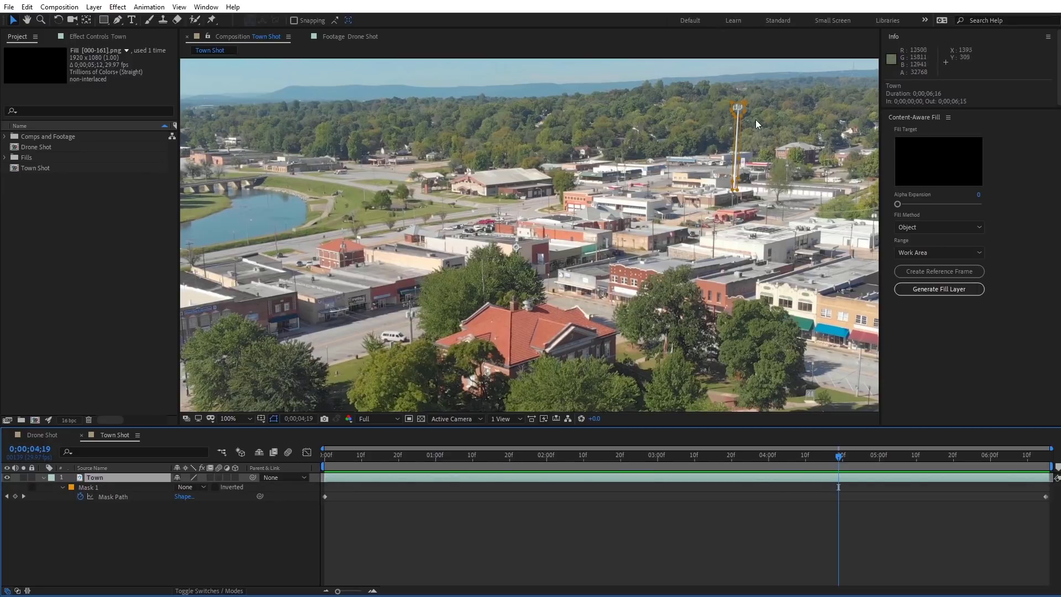
{"action": "key", "text": "period"}
{"action": "key", "text": "h"}
{"action": "left_click_drag", "start_coordinate": [785, 124], "coordinate": [463, 280]}
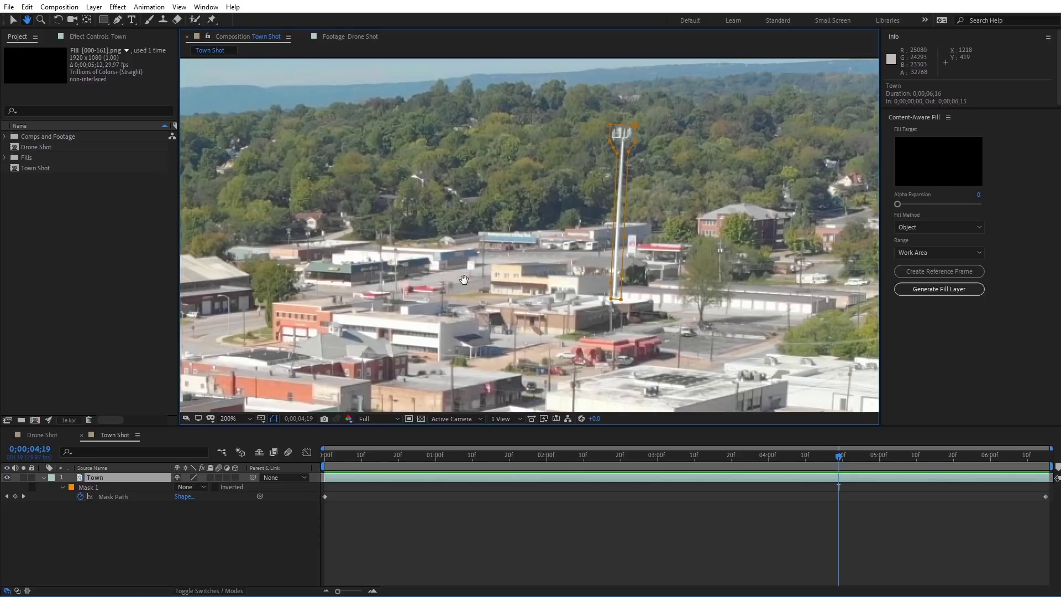
{"action": "key", "text": "v"}
{"action": "mouse_move", "coordinate": [840, 456]}
{"action": "left_mouse_down"}
{"action": "mouse_move", "coordinate": [1045, 456]}
{"action": "mouse_move", "coordinate": [274, 467]}
{"action": "left_mouse_up"}
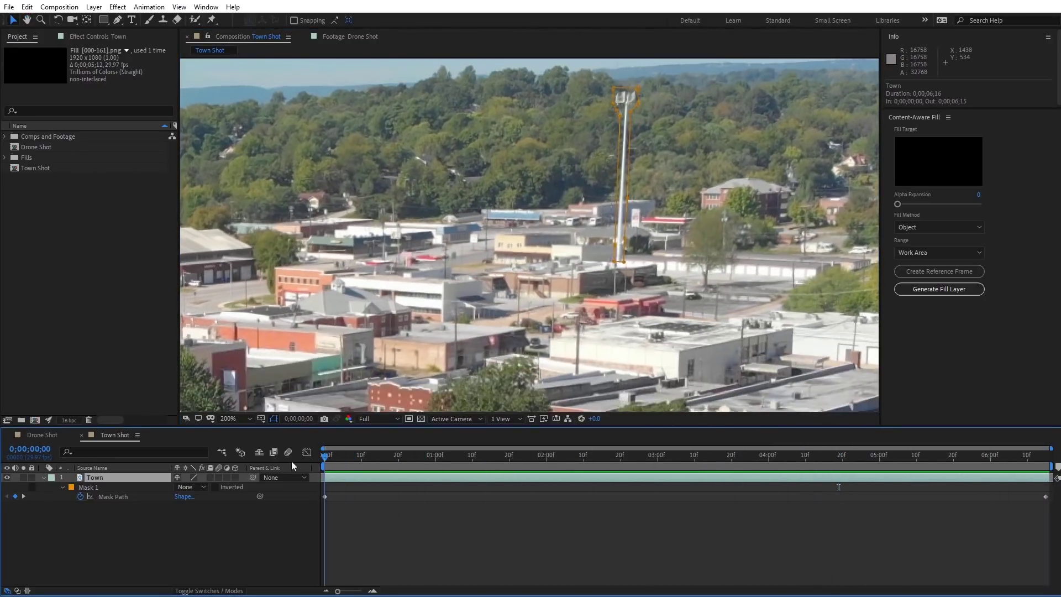
- Set Mask 1 to Subtract, deselect the Town layer, and send the frame to Photoshop as a reference
{"action": "left_click", "coordinate": [203, 487]}
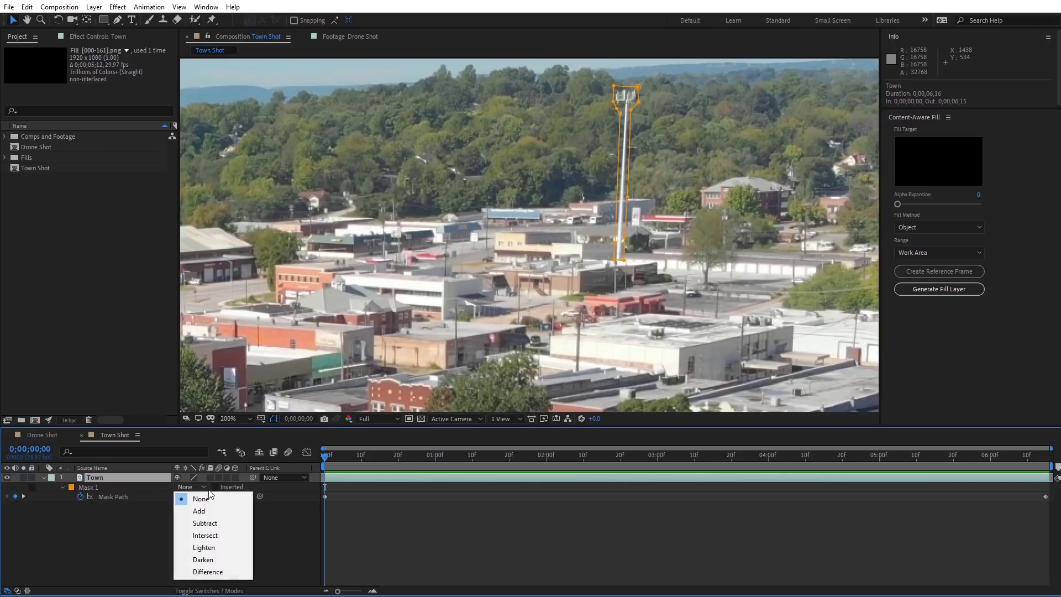
{"action": "left_click", "coordinate": [218, 523]}
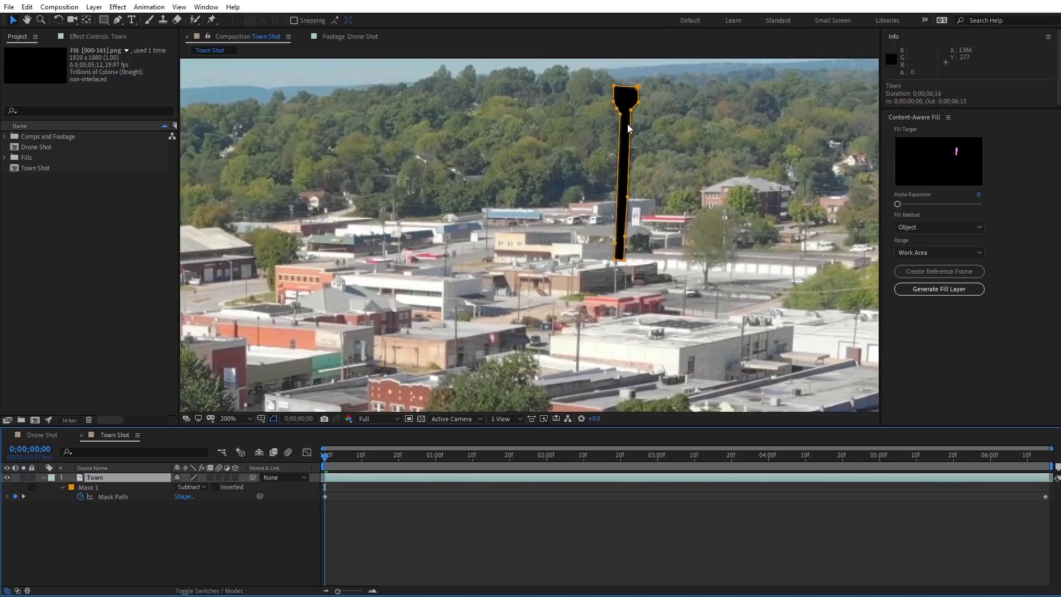
{"action": "left_click", "coordinate": [285, 531]}
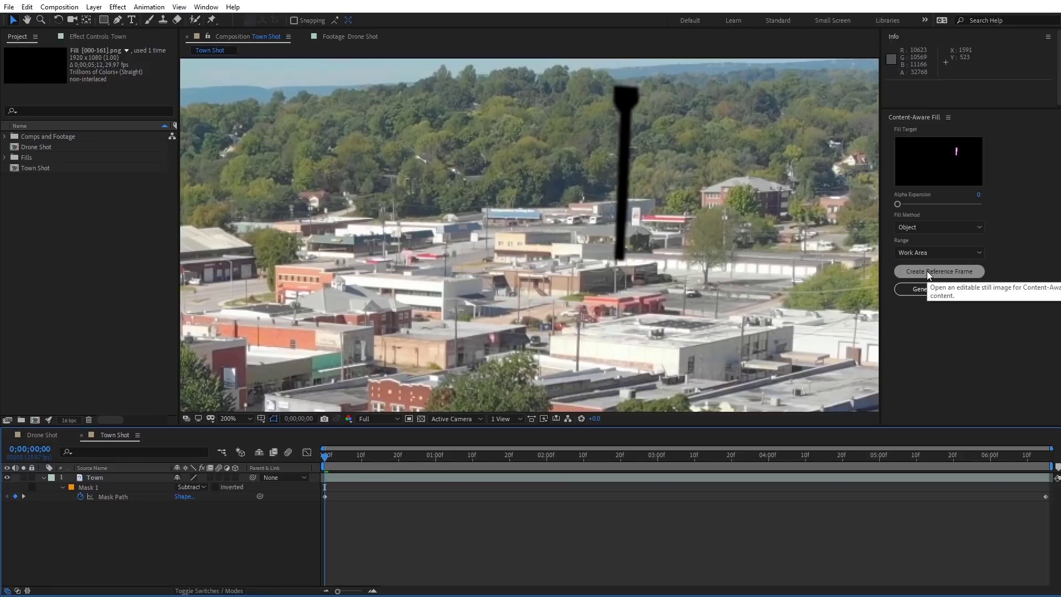
{"action": "left_click", "coordinate": [927, 270]}
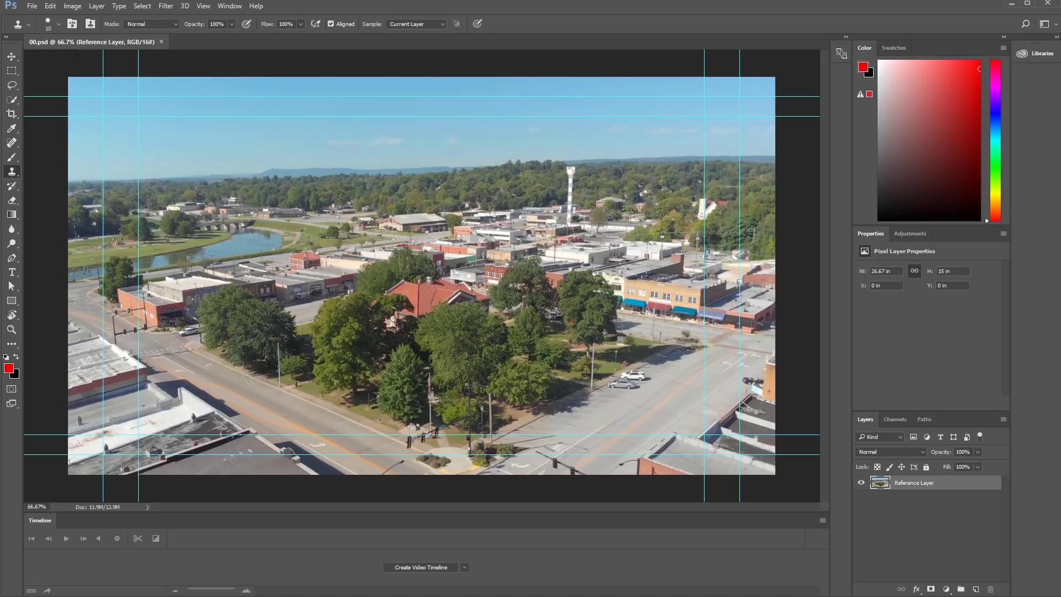
- Set the Clone Stamp brush to about 23 px, sample nearby foliage, and paint over the tower top
{"action": "left_click", "coordinate": [59, 25]}
{"action": "left_click", "coordinate": [68, 59]}
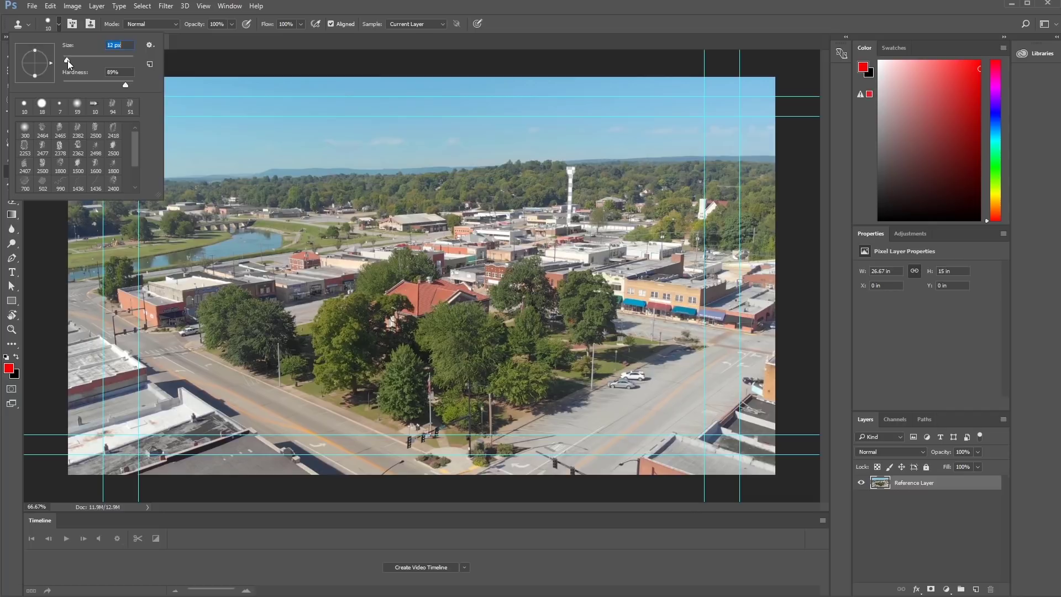
{"action": "left_click_drag", "start_coordinate": [70, 61], "coordinate": [71, 61]}
{"action": "key", "text": "Return"}
{"action": "scroll", "coordinate": [599, 190], "scroll_direction": "up", "scroll_amount": 2}
{"action": "scroll", "coordinate": [599, 190], "scroll_direction": "down", "scroll_amount": 1}
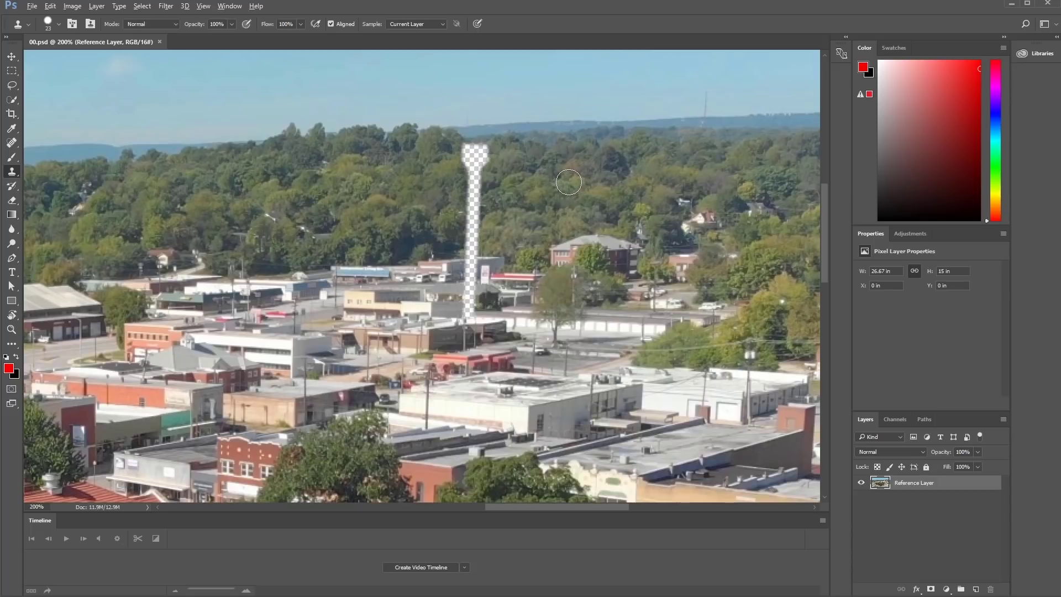
{"action": "key", "text": "alt"}
{"action": "left_click", "coordinate": [569, 182], "text": "alt"}
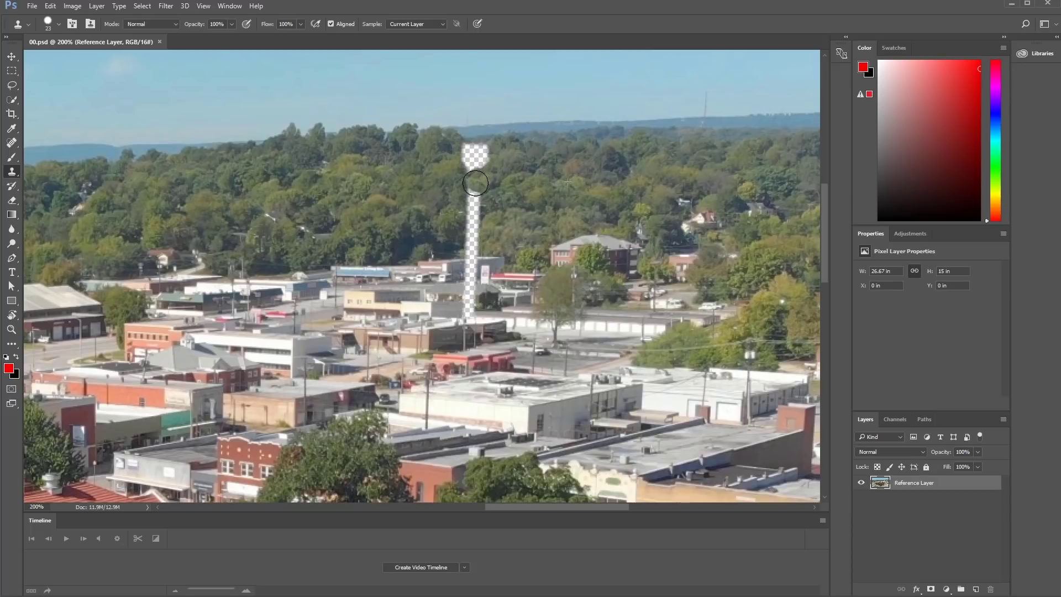
{"action": "mouse_move", "coordinate": [475, 193]}
{"action": "left_mouse_down"}
{"action": "mouse_move", "coordinate": [478, 154]}
{"action": "mouse_move", "coordinate": [470, 245]}
{"action": "left_mouse_up"}
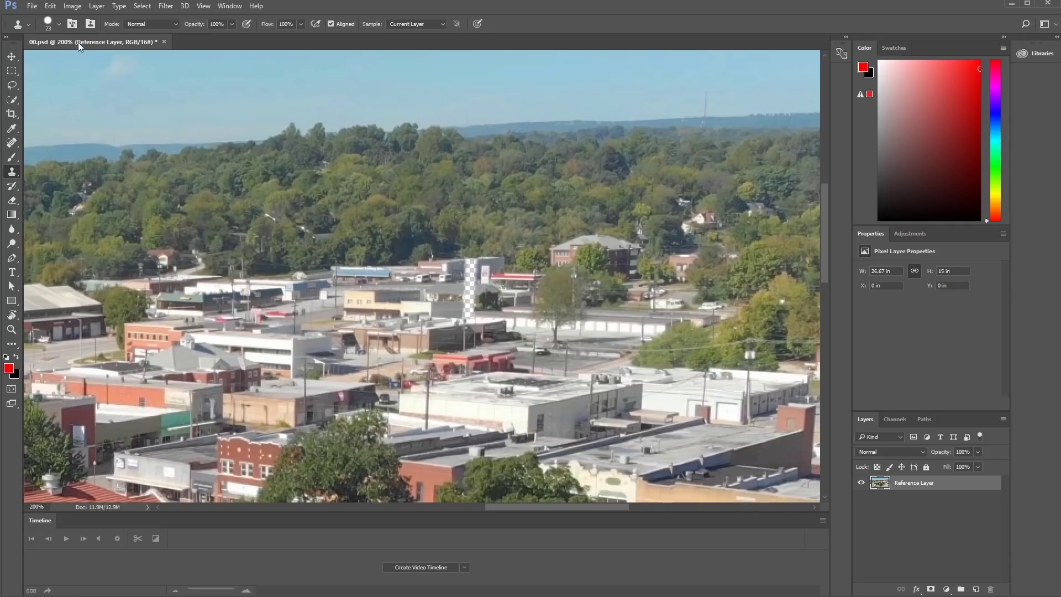
- With a smaller brush and closer zoom, clone over the lower part of the tower
{"action": "left_click", "coordinate": [58, 25]}
{"action": "left_click_drag", "start_coordinate": [71, 57], "coordinate": [67, 58]}
{"action": "key", "text": "ctrl+plus"}
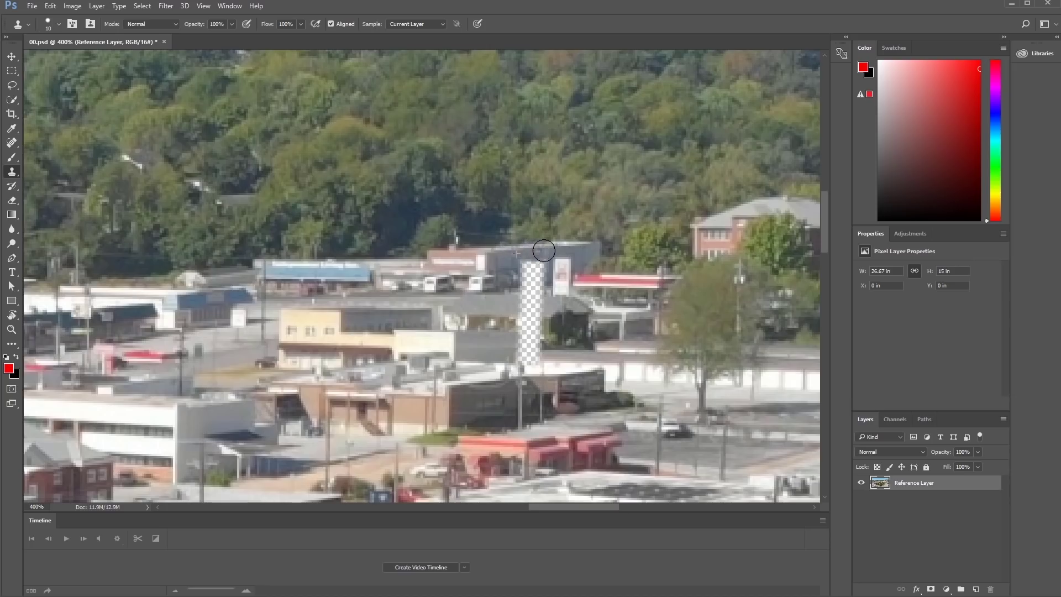
{"action": "mouse_move", "coordinate": [527, 260]}
{"action": "left_mouse_down"}
{"action": "mouse_move", "coordinate": [519, 347]}
{"action": "mouse_move", "coordinate": [530, 343]}
{"action": "mouse_move", "coordinate": [516, 353]}
{"action": "mouse_move", "coordinate": [478, 344]}
{"action": "left_mouse_up"}
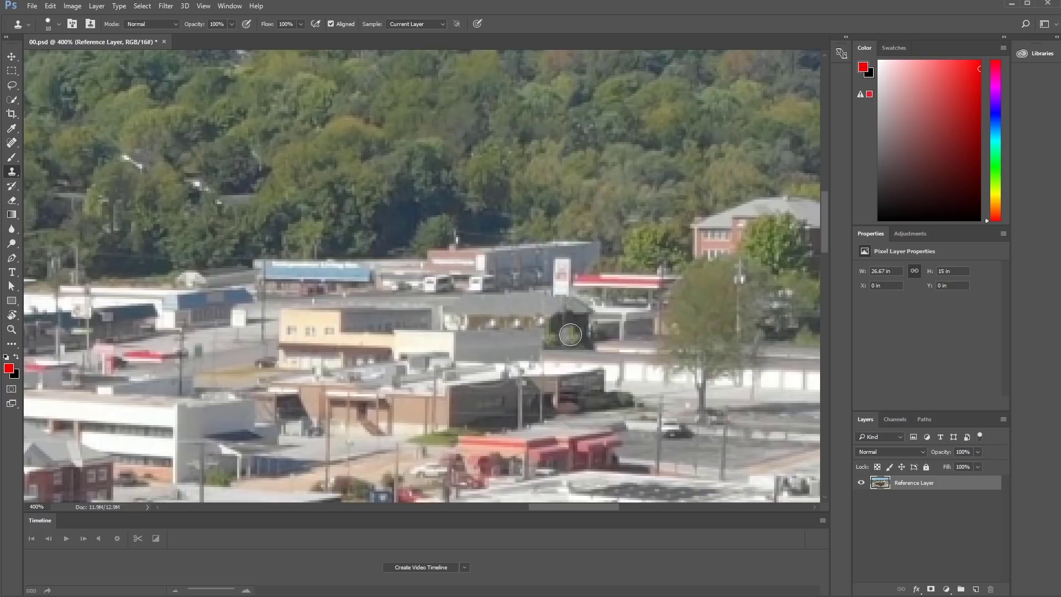
- Save the retouched reference frame and close the document
{"action": "left_click", "coordinate": [34, 8]}
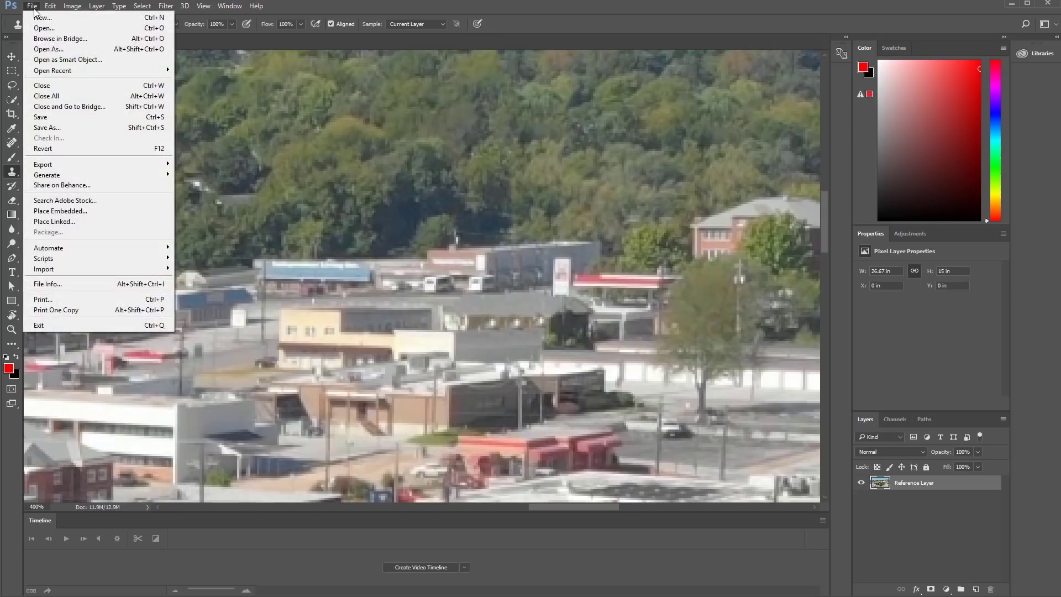
{"action": "left_click", "coordinate": [49, 116]}
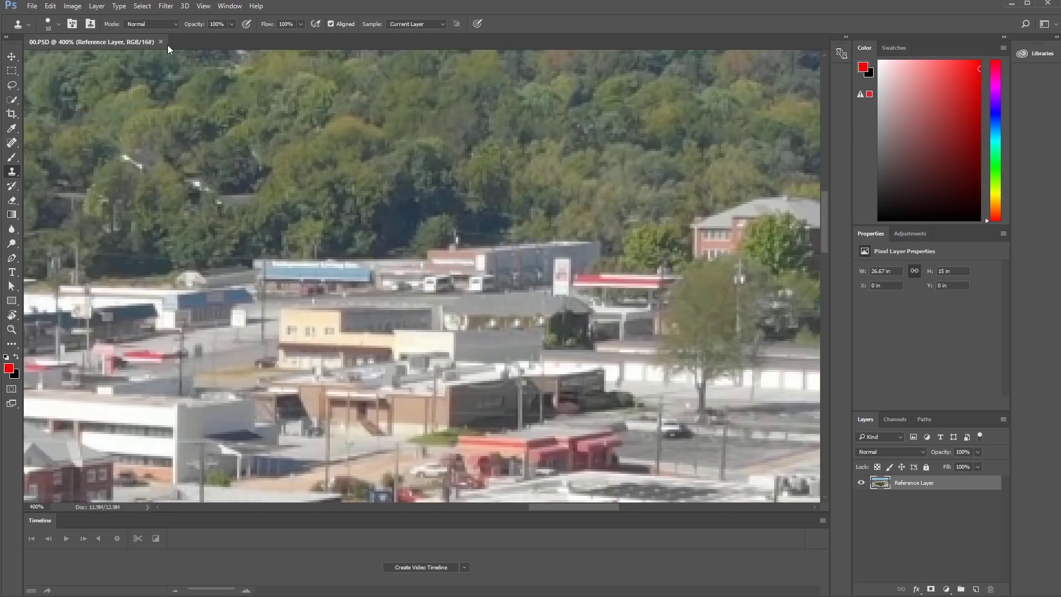
{"action": "left_click", "coordinate": [164, 42]}
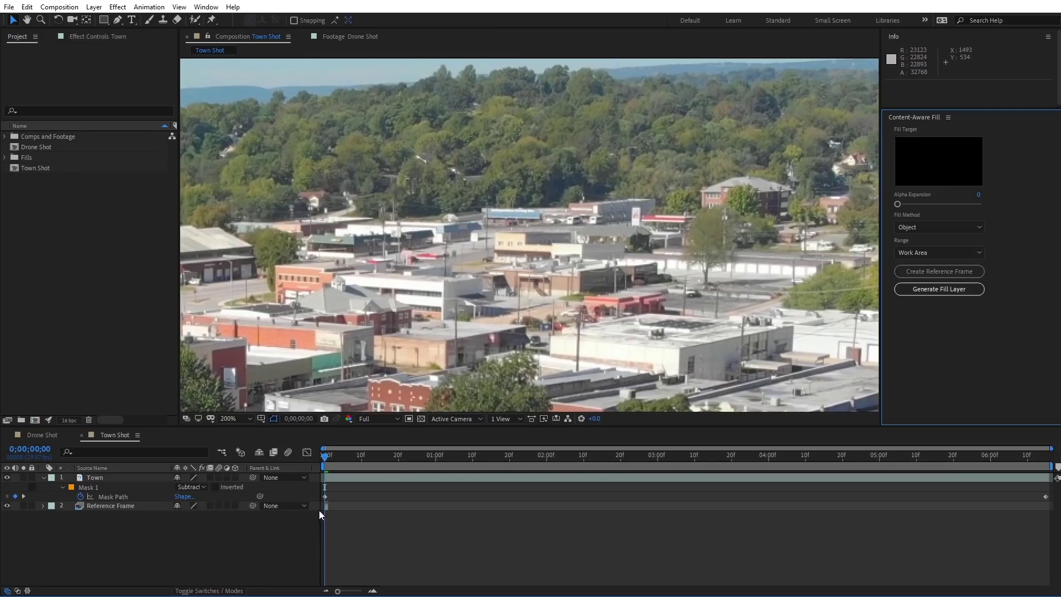
- With the Reference Frame layer selected, generate the fill layer that removes the cell tower
{"action": "left_click", "coordinate": [121, 506]}
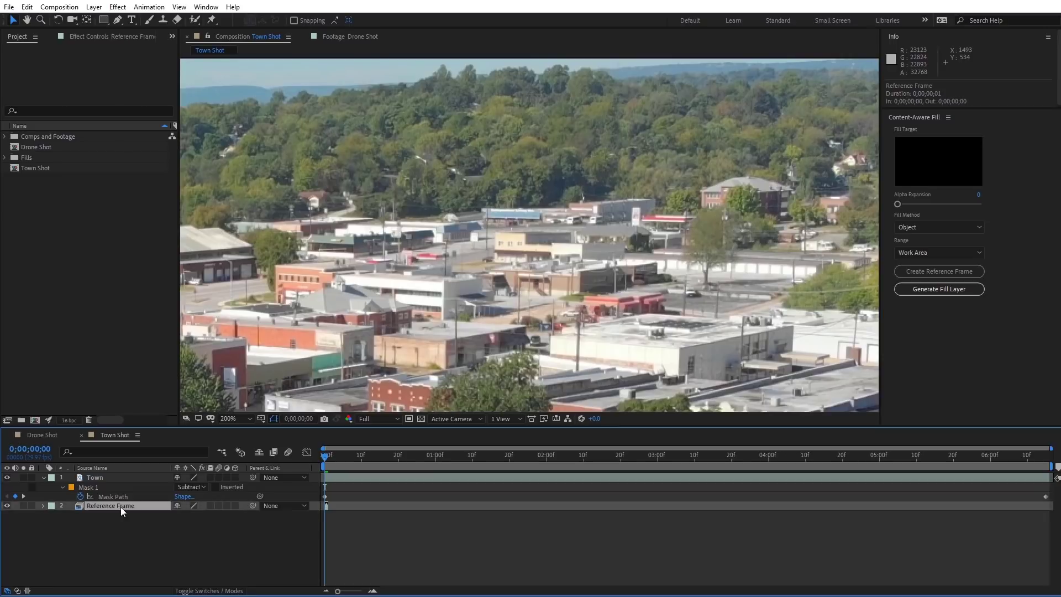
{"action": "left_click", "coordinate": [340, 479]}
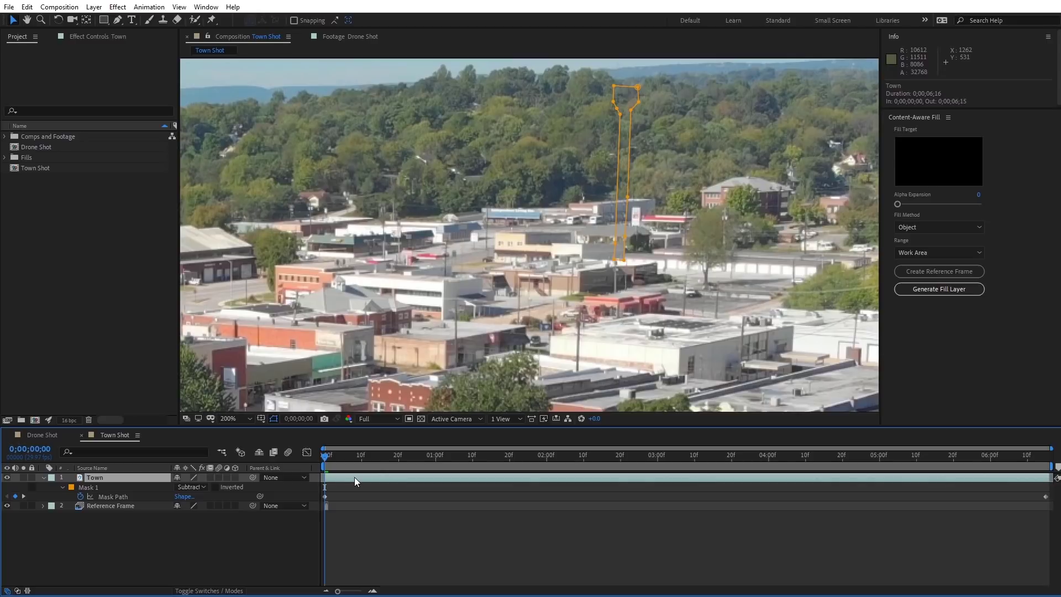
{"action": "left_click", "coordinate": [129, 507]}
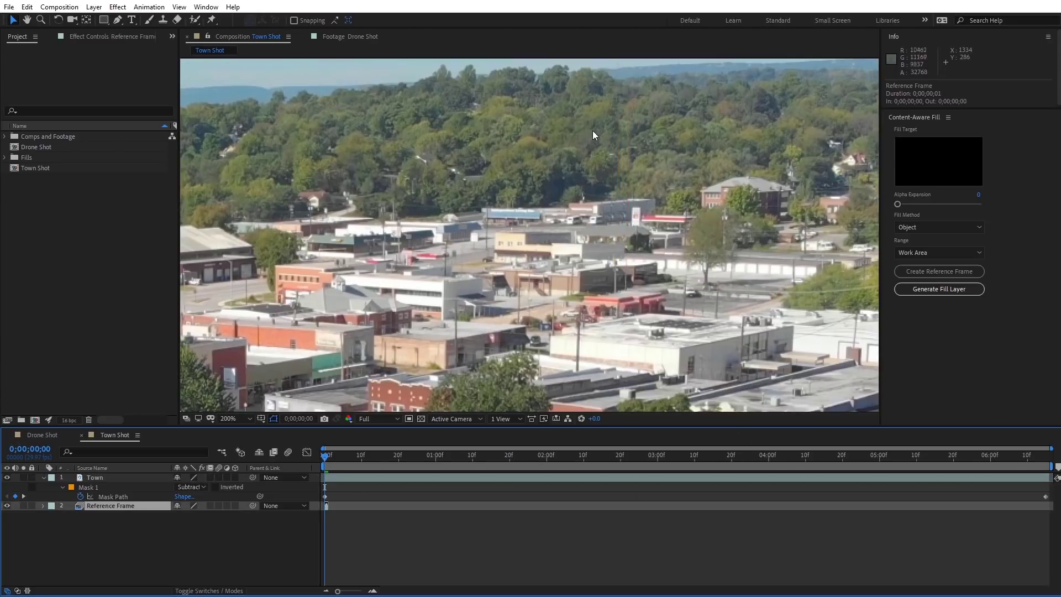
{"action": "left_click", "coordinate": [940, 291]}
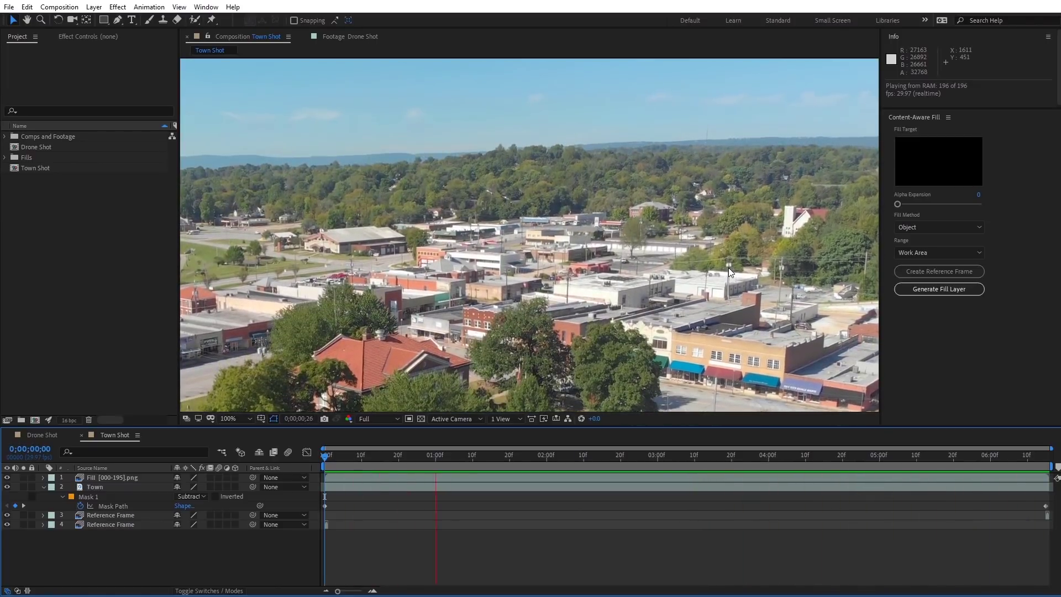
{"action": "key", "text": "space"}
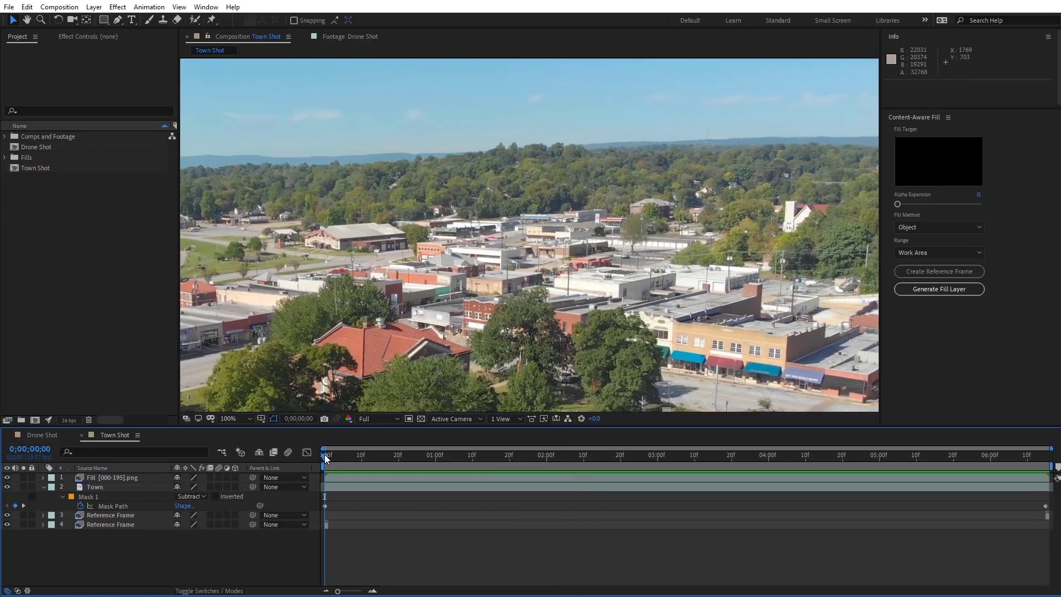
{"action": "mouse_move", "coordinate": [326, 454]}
{"action": "left_mouse_down"}
{"action": "mouse_move", "coordinate": [497, 479]}
{"action": "mouse_move", "coordinate": [899, 502]}
{"action": "mouse_move", "coordinate": [1046, 469]}
{"action": "mouse_move", "coordinate": [586, 459]}
{"action": "mouse_move", "coordinate": [475, 480]}
{"action": "mouse_move", "coordinate": [428, 464]}
{"action": "mouse_move", "coordinate": [797, 512]}
{"action": "mouse_move", "coordinate": [864, 497]}
{"action": "mouse_move", "coordinate": [413, 458]}
{"action": "left_mouse_up"}
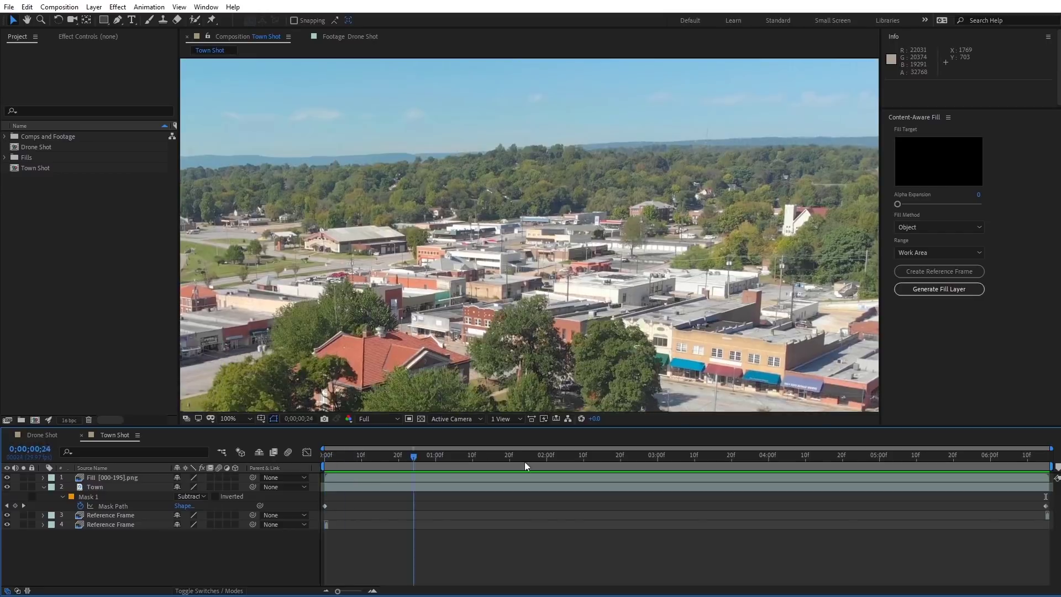
{"action": "mouse_move", "coordinate": [525, 465]}
{"action": "left_mouse_down"}
{"action": "mouse_move", "coordinate": [959, 478]}
{"action": "mouse_move", "coordinate": [707, 473]}
{"action": "left_mouse_up"}
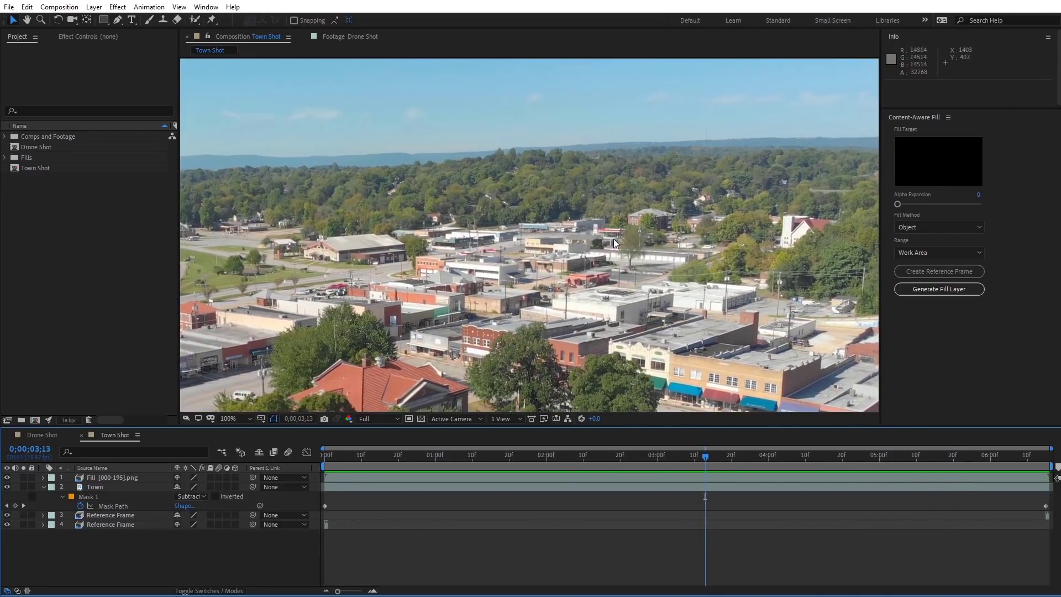
{"action": "scroll", "coordinate": [613, 242], "scroll_direction": "up", "scroll_amount": 2}
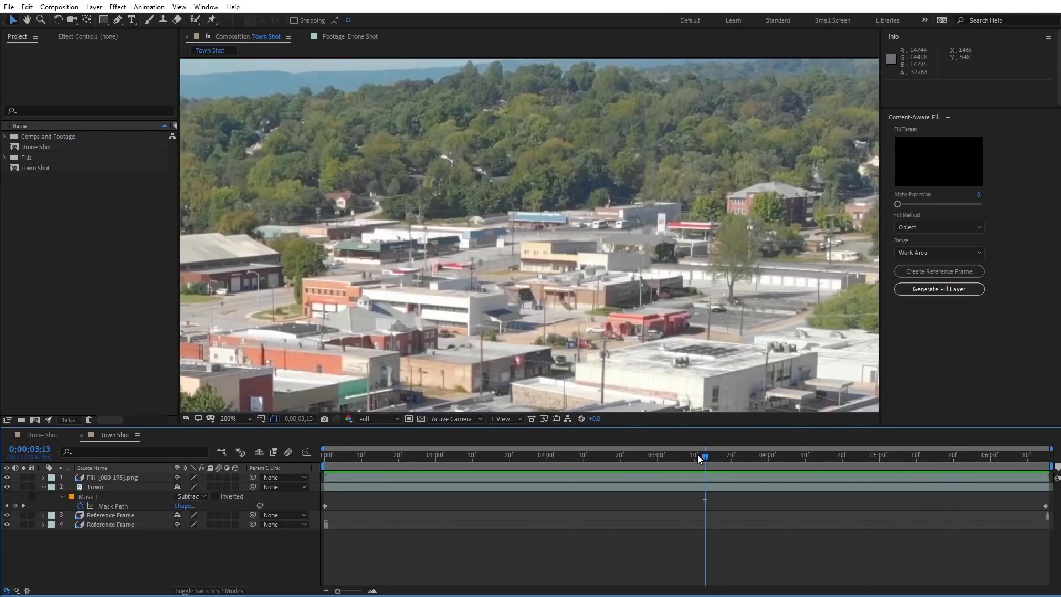
{"action": "mouse_move", "coordinate": [697, 454]}
{"action": "left_mouse_down"}
{"action": "mouse_move", "coordinate": [481, 450]}
{"action": "mouse_move", "coordinate": [758, 466]}
{"action": "left_mouse_up"}
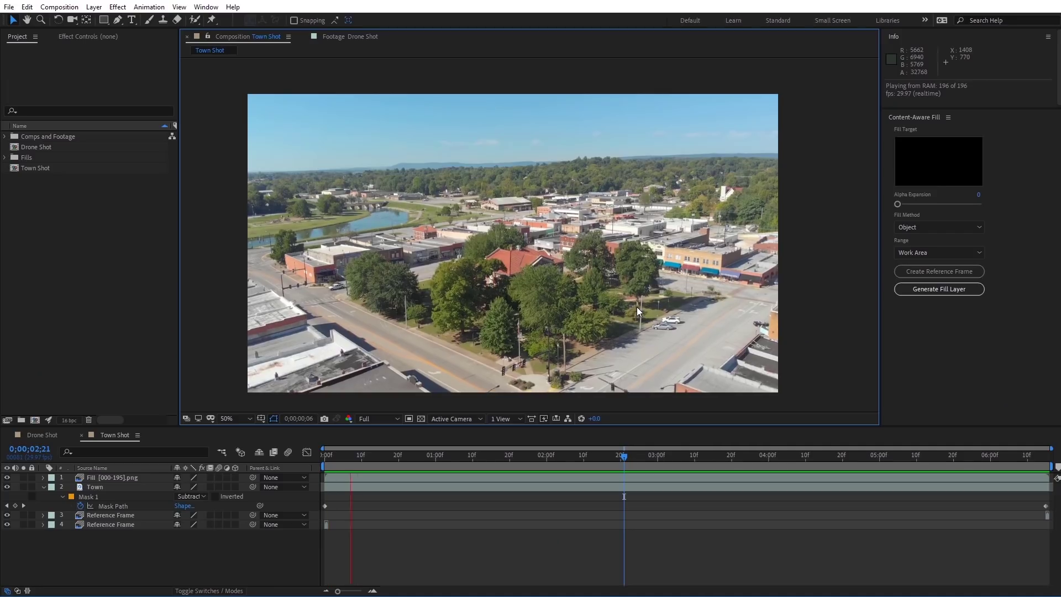
- Stop the preview of the filled town shot on a mid-clip frame without the cell tower
{"action": "left_click", "coordinate": [625, 457]}
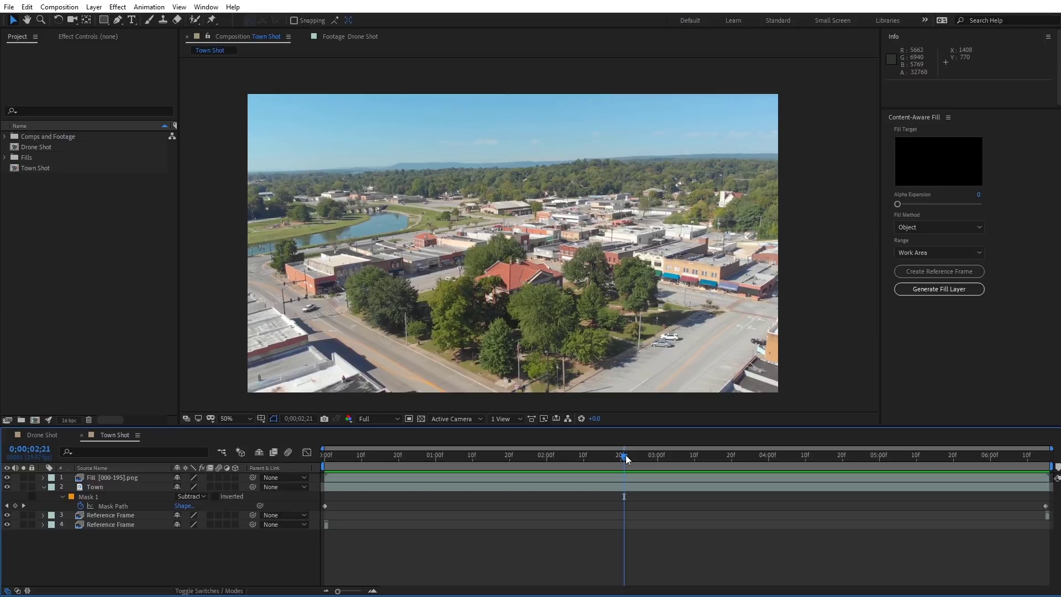